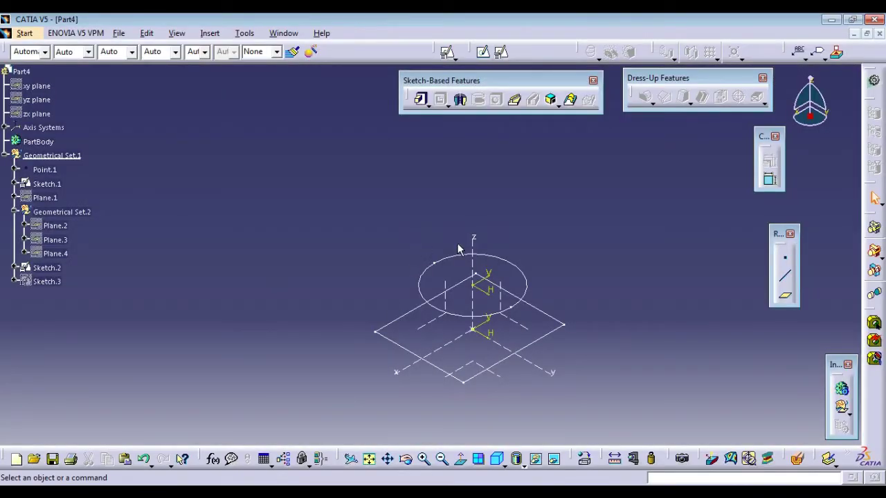
Start a multi-sections solid with the rectangle of Sketch.1 and the circle of Sketch.2 as its sections
{"action": "mouse_move", "coordinate": [588, 229]}
{"action": "middle_mouse_down"}
{"action": "mouse_move", "coordinate": [577, 201]}
{"action": "mouse_move", "coordinate": [554, 267]}
{"action": "middle_mouse_up"}
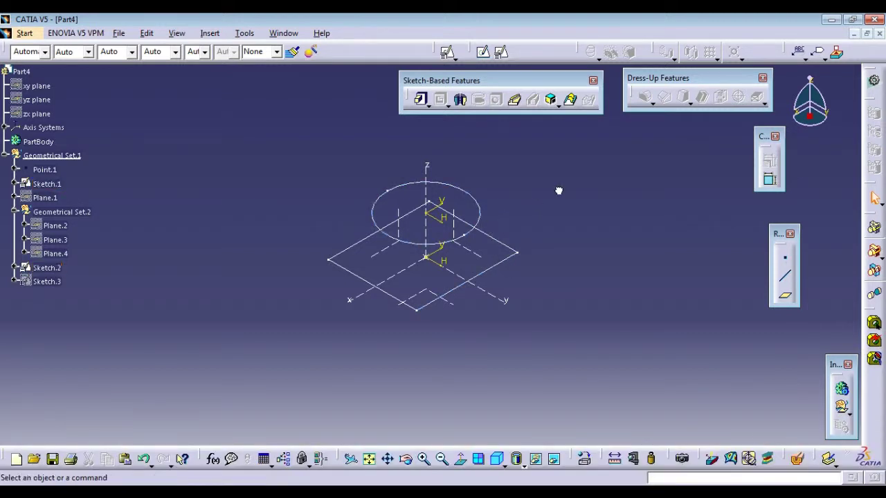
{"action": "left_click", "coordinate": [558, 190]}
{"action": "left_click", "coordinate": [571, 101]}
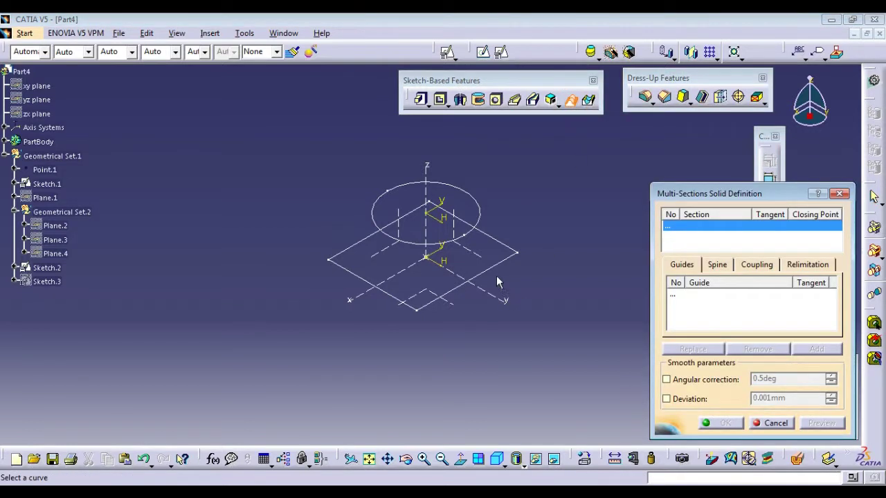
{"action": "left_click", "coordinate": [486, 266]}
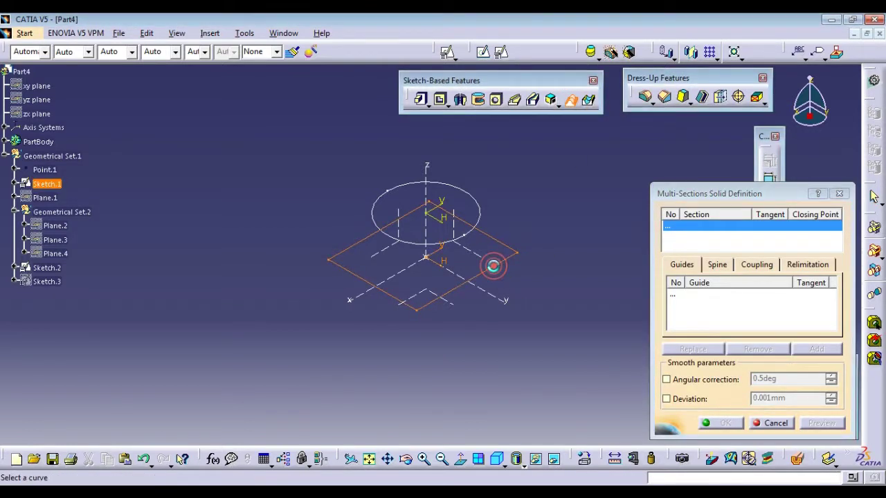
{"action": "left_click", "coordinate": [476, 219]}
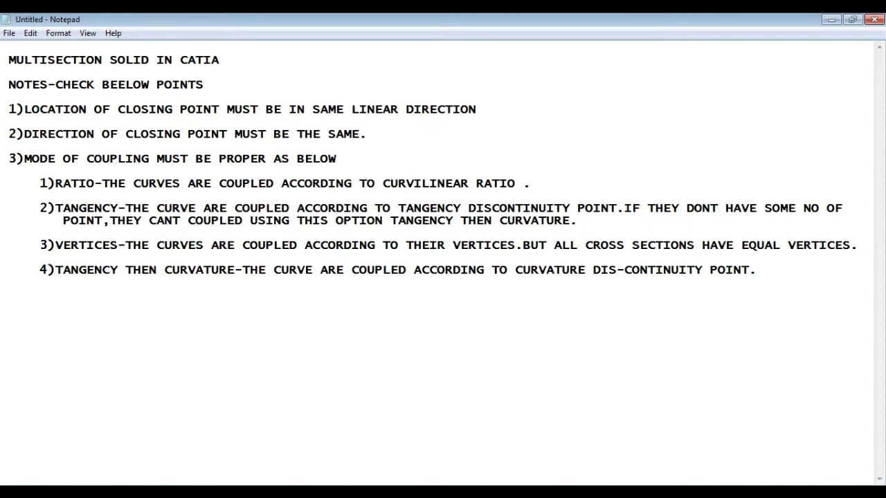
Switch back to CATIA, set the sections coupling to Ratio and try to preview the multi-sections solid
{"action": "key", "text": "alt+Tab"}
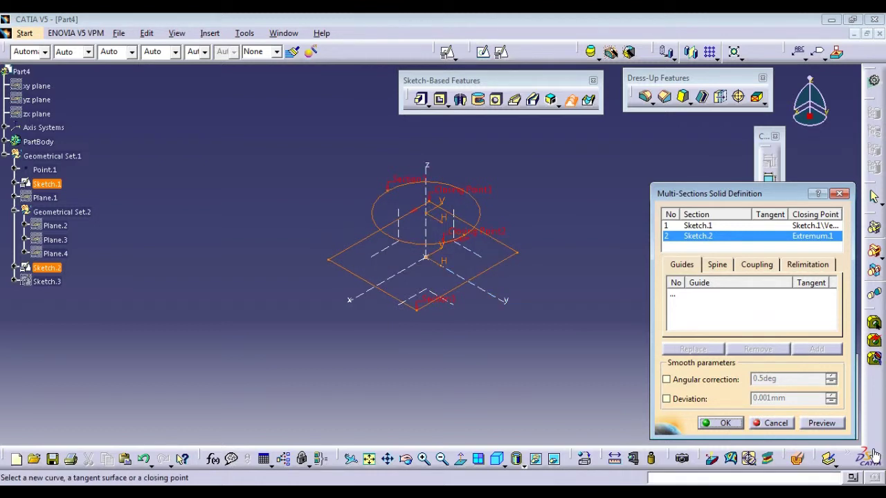
{"action": "left_click", "coordinate": [756, 266]}
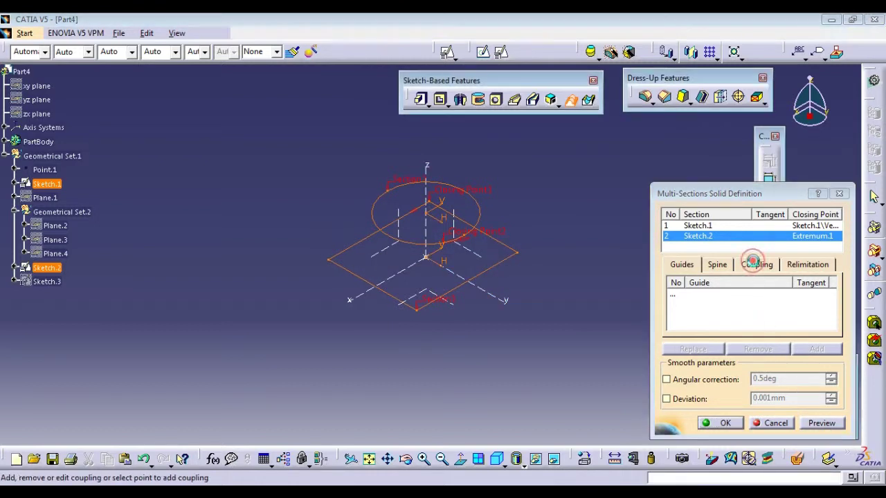
{"action": "left_click", "coordinate": [765, 283]}
{"action": "left_click", "coordinate": [762, 293]}
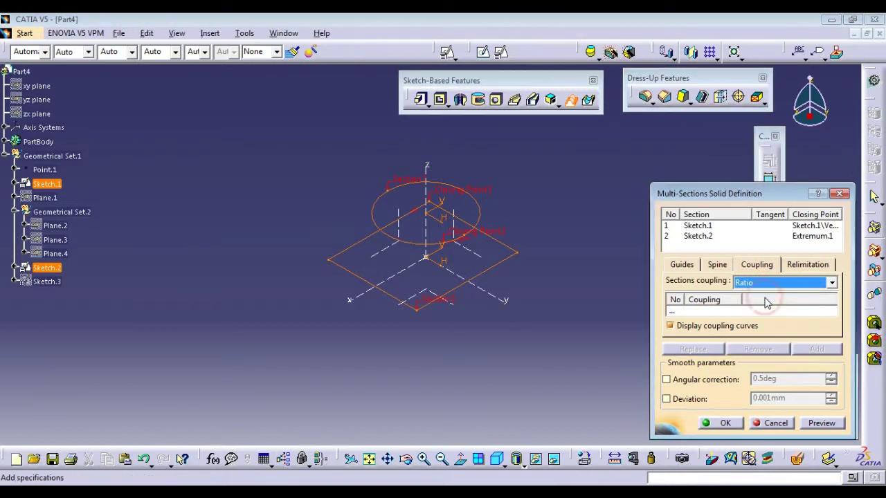
{"action": "left_click", "coordinate": [821, 423]}
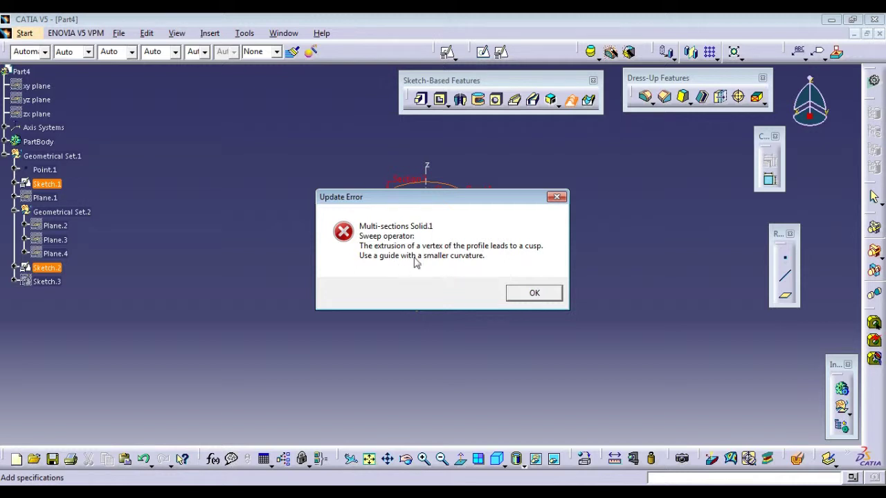
{"action": "left_click", "coordinate": [531, 293]}
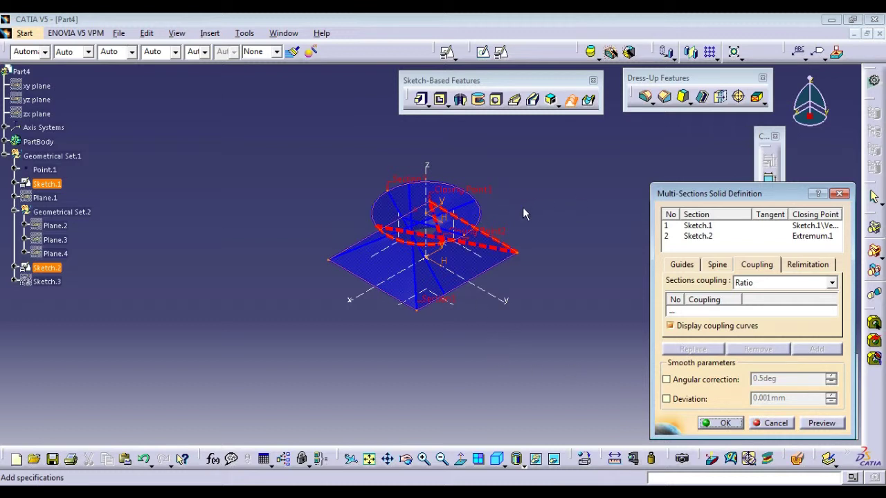
Replace the rectangle section's closing point with the front corner vertex of Sketch.1 and preview the solid
{"action": "right_click", "coordinate": [480, 195]}
{"action": "left_click", "coordinate": [529, 264]}
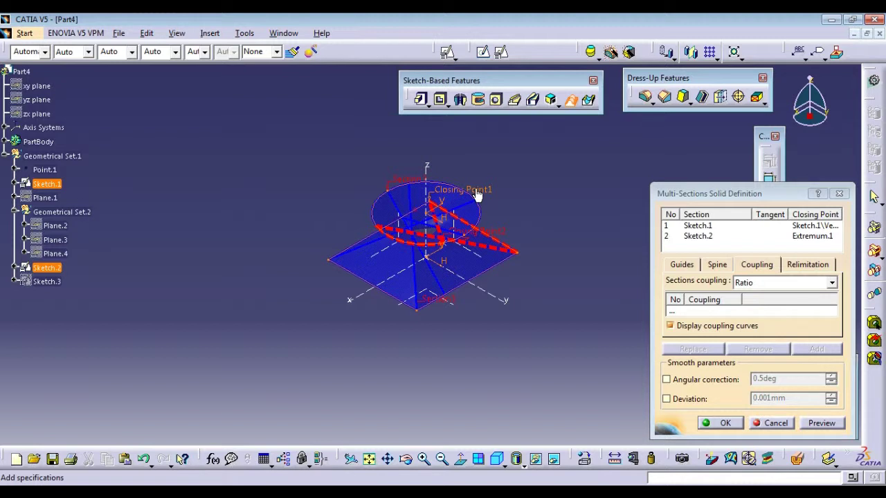
{"action": "right_click", "coordinate": [477, 196]}
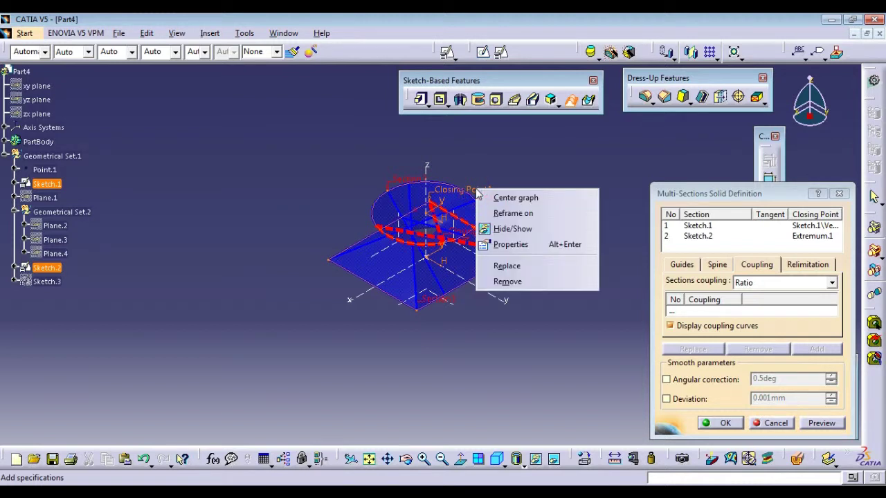
{"action": "left_click", "coordinate": [508, 266]}
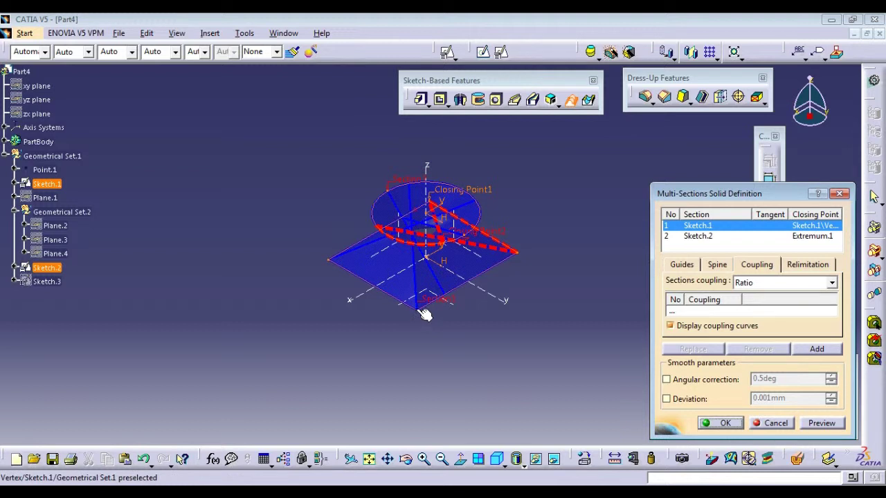
{"action": "left_click", "coordinate": [424, 316]}
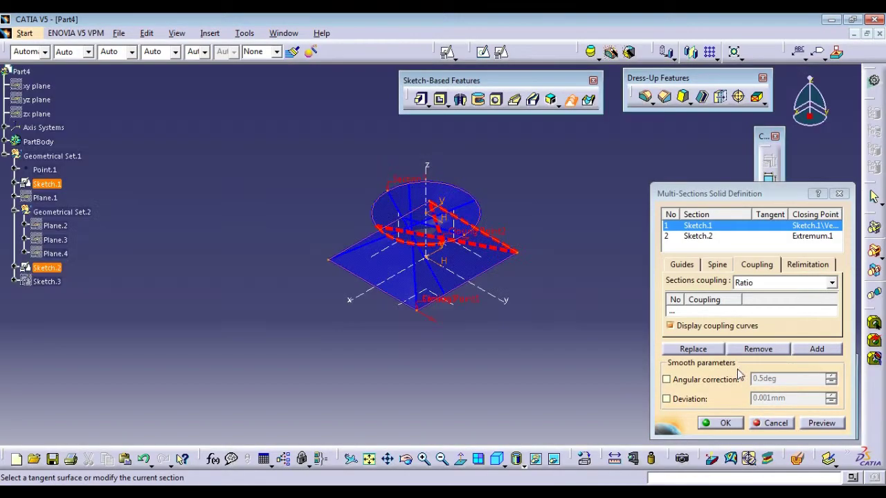
{"action": "left_click", "coordinate": [825, 422]}
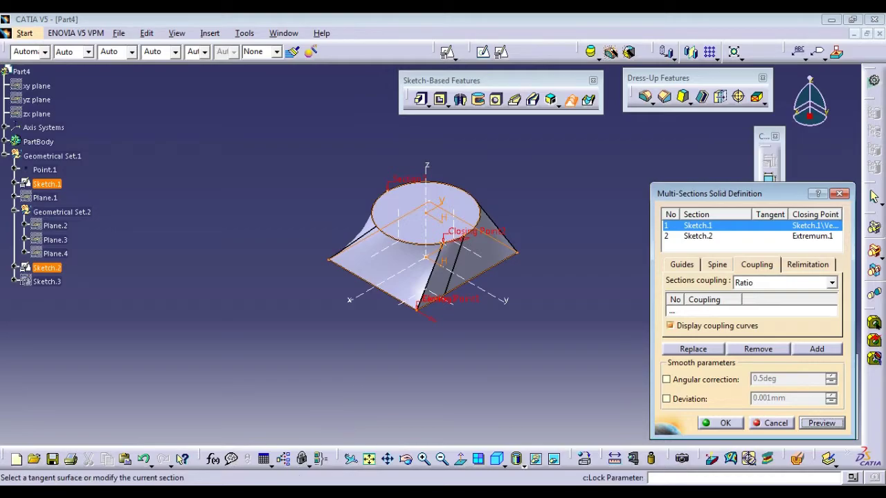
Check the closing-point notes in Notepad, return to CATIA, reverse the circle's closing point direction and preview the solid
{"action": "key", "text": "alt+Tab"}
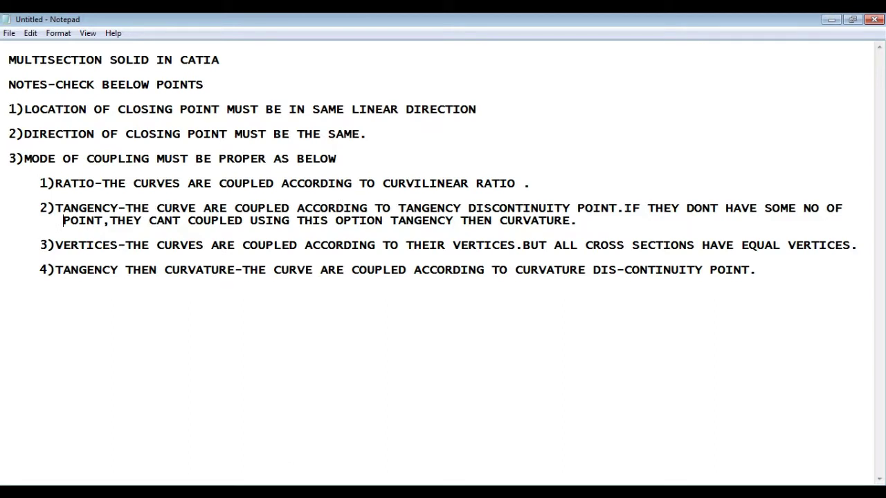
{"action": "key", "text": "alt+Tab"}
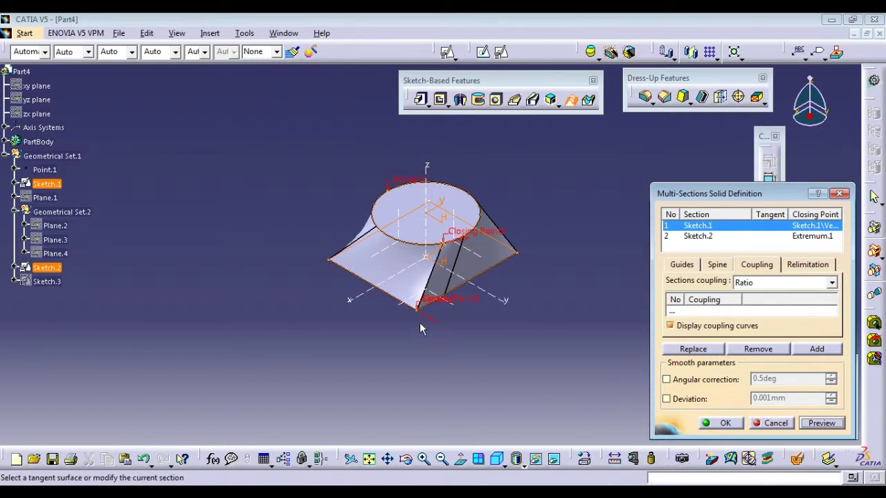
{"action": "left_click", "coordinate": [463, 244]}
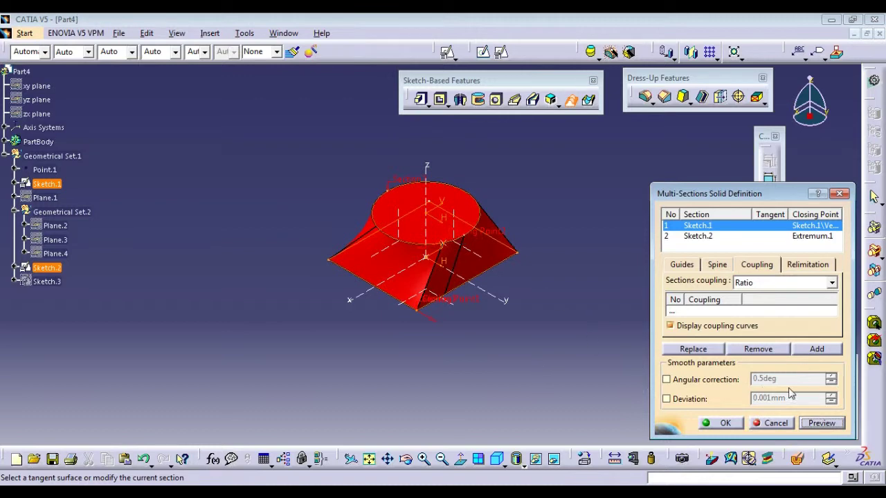
{"action": "left_click", "coordinate": [821, 423]}
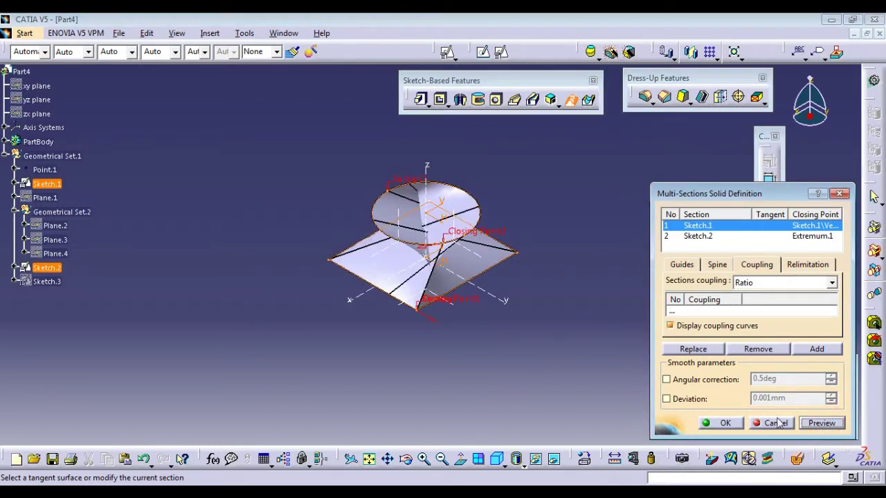
Set the circle's closing direction back to match the rectangle's, preview the shape and create the multi-sections solid
{"action": "middle_click_drag", "start_coordinate": [317, 223], "coordinate": [502, 164]}
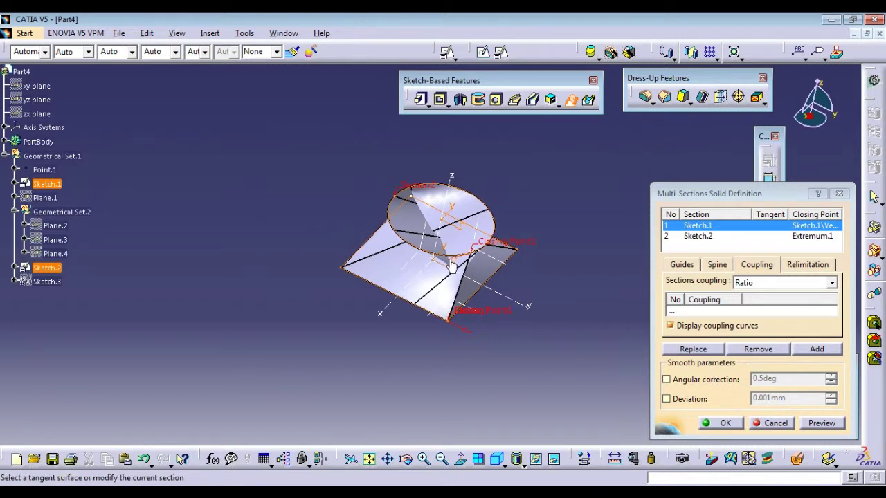
{"action": "left_click", "coordinate": [817, 422]}
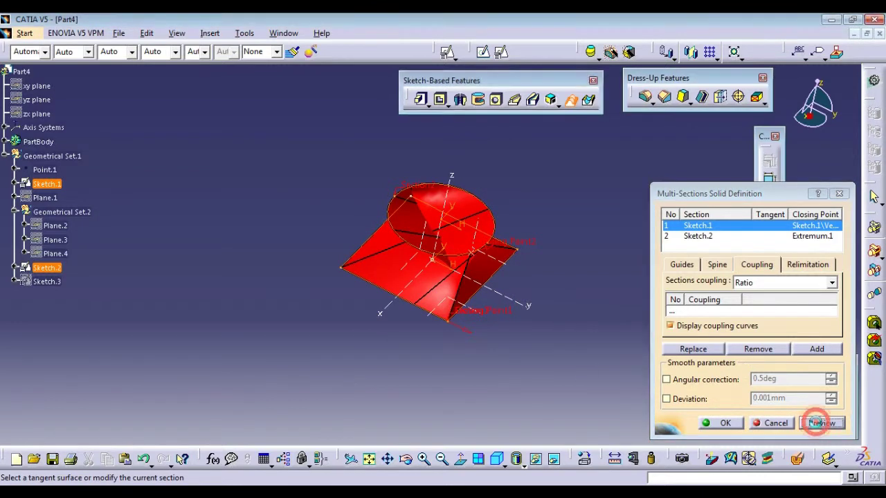
{"action": "left_click", "coordinate": [573, 374]}
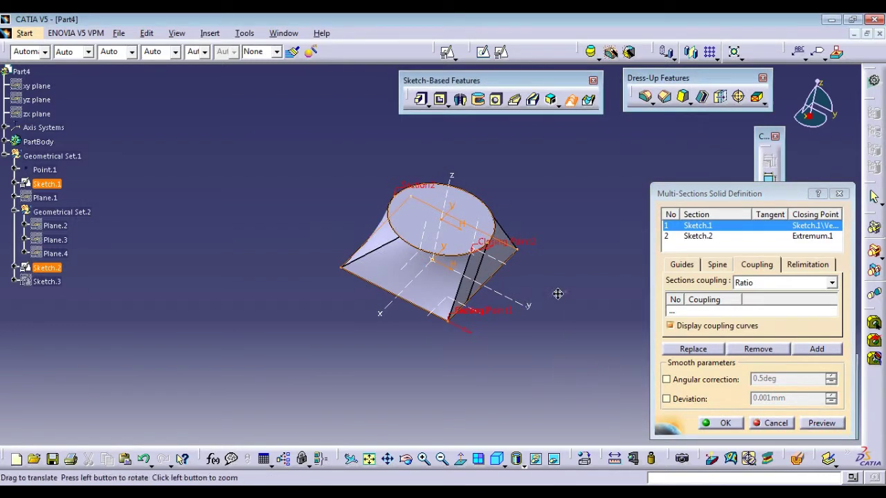
{"action": "middle_click_drag", "start_coordinate": [558, 294], "coordinate": [424, 242]}
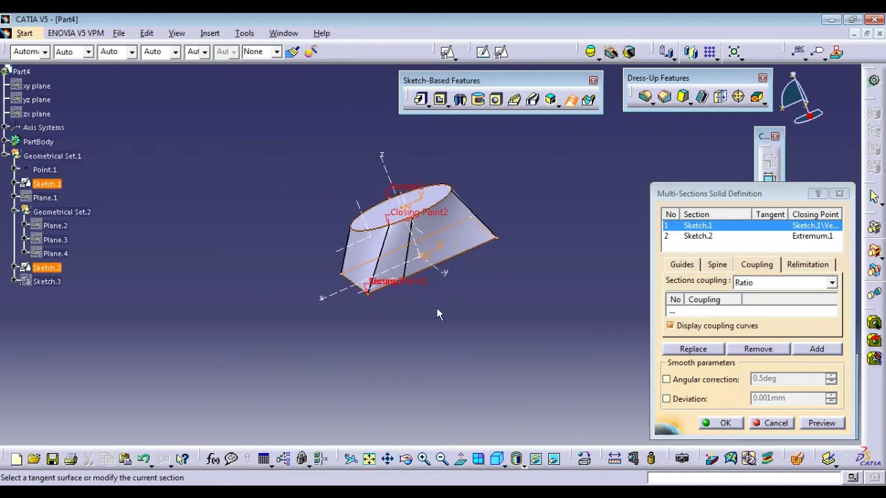
{"action": "middle_click_drag", "start_coordinate": [536, 156], "coordinate": [582, 229]}
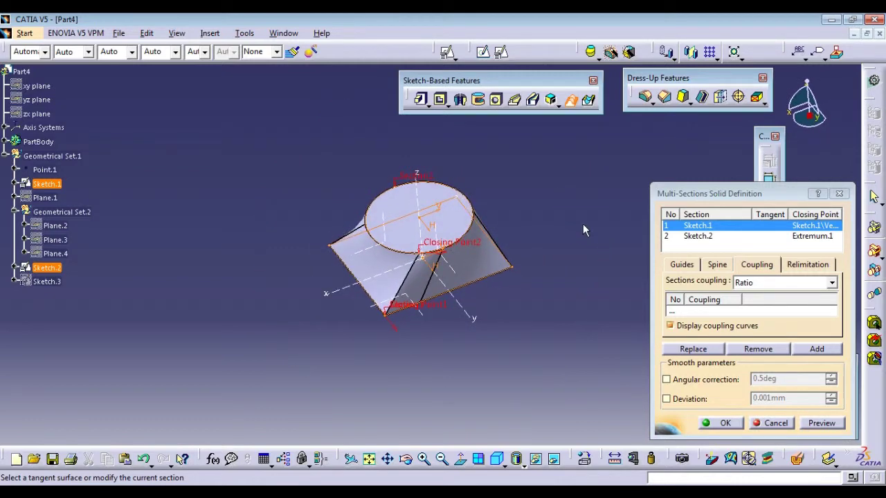
{"action": "left_click", "coordinate": [723, 422]}
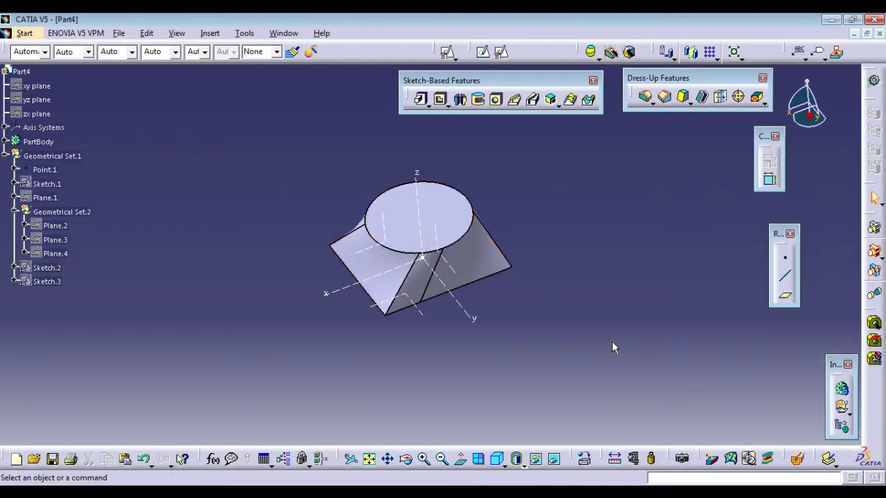
Undo the multi-sections solid and return the two section sketches to an isometric view
{"action": "key", "text": "ctrl+z"}
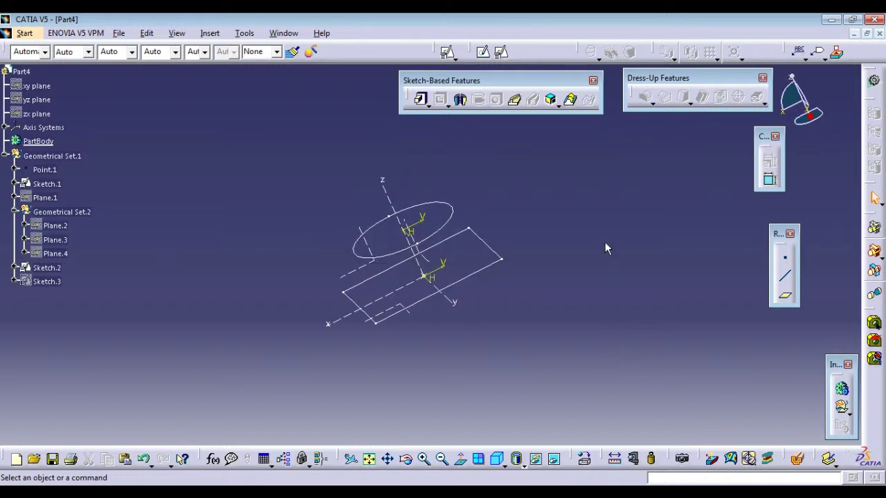
{"action": "left_click", "coordinate": [498, 463]}
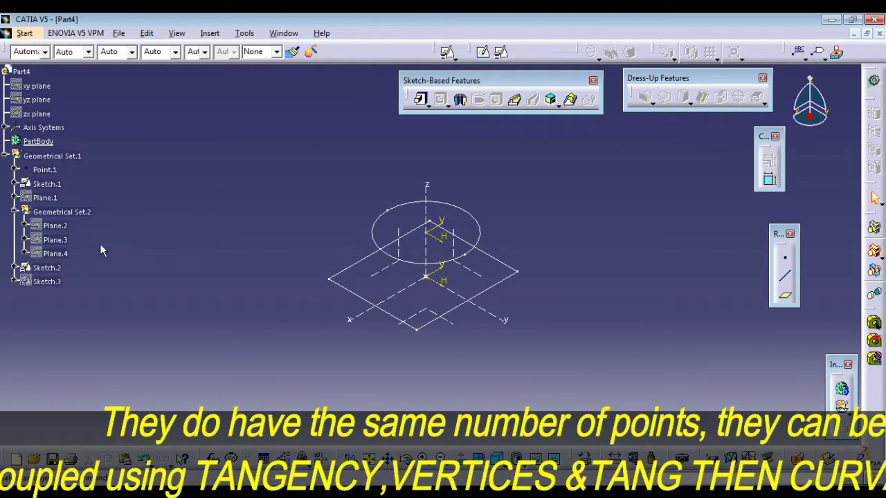
Open the circle's Sketch.2 for editing and draw two crossing axes along the diagonals of the surrounding rectangle
{"action": "left_click", "coordinate": [45, 268]}
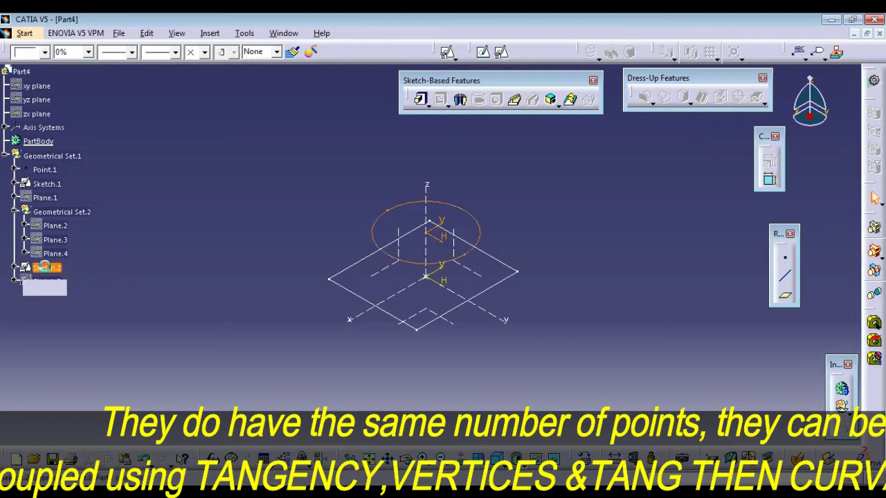
{"action": "double_click", "coordinate": [45, 268]}
{"action": "left_click", "coordinate": [697, 300]}
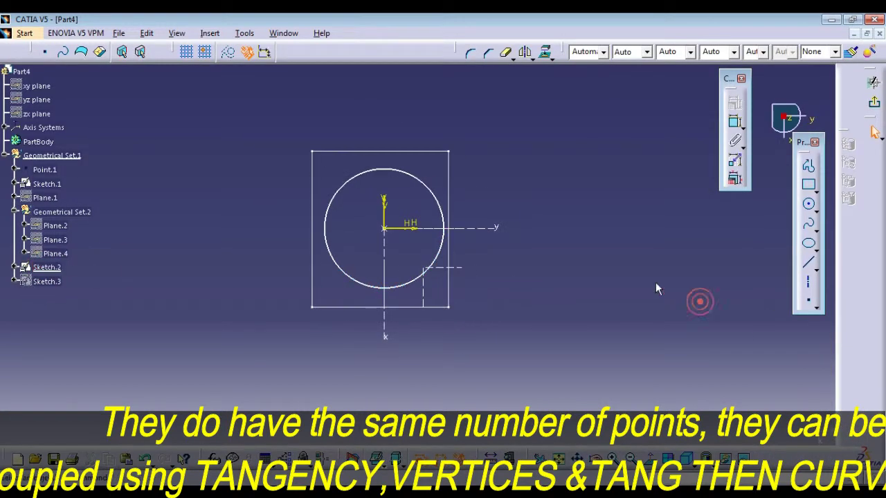
{"action": "left_click", "coordinate": [809, 285]}
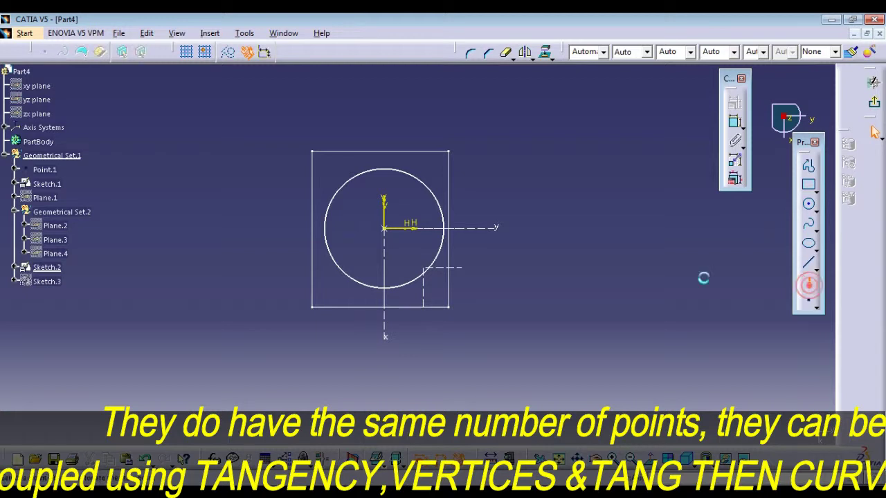
{"action": "left_click", "coordinate": [303, 144]}
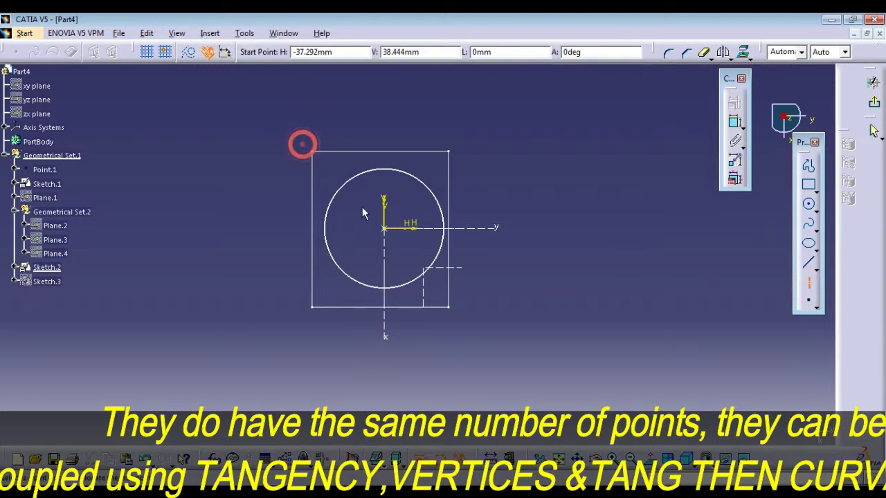
{"action": "left_click", "coordinate": [479, 342]}
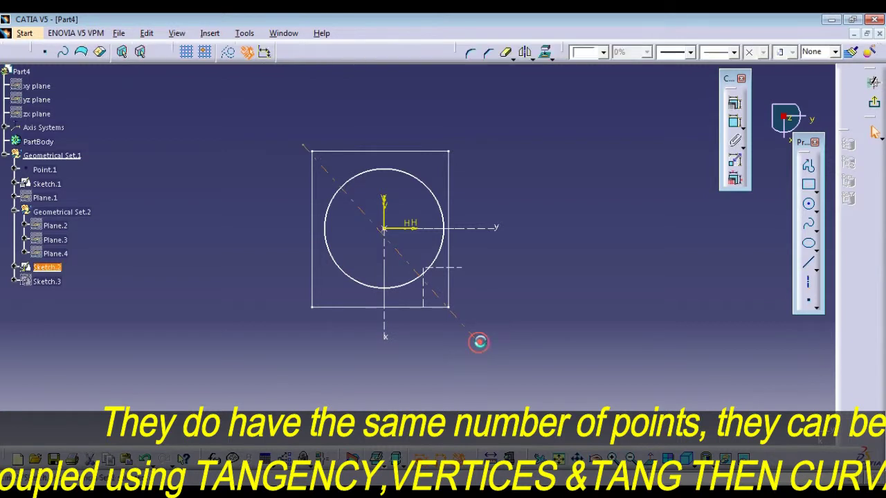
{"action": "left_click", "coordinate": [809, 284]}
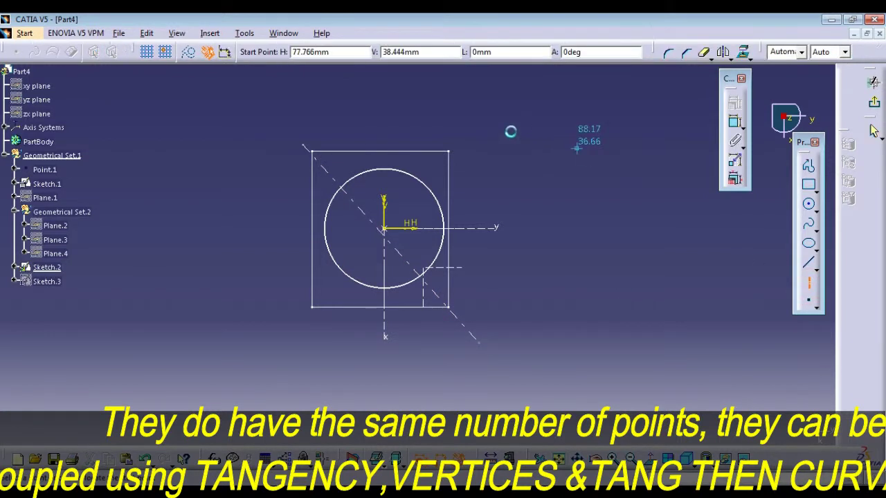
{"action": "left_click", "coordinate": [456, 139]}
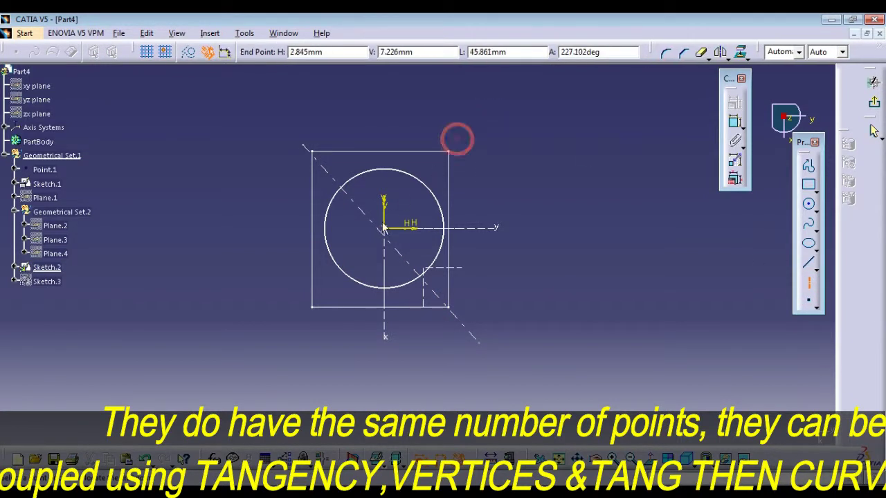
{"action": "left_click", "coordinate": [295, 332]}
{"action": "left_click", "coordinate": [693, 157]}
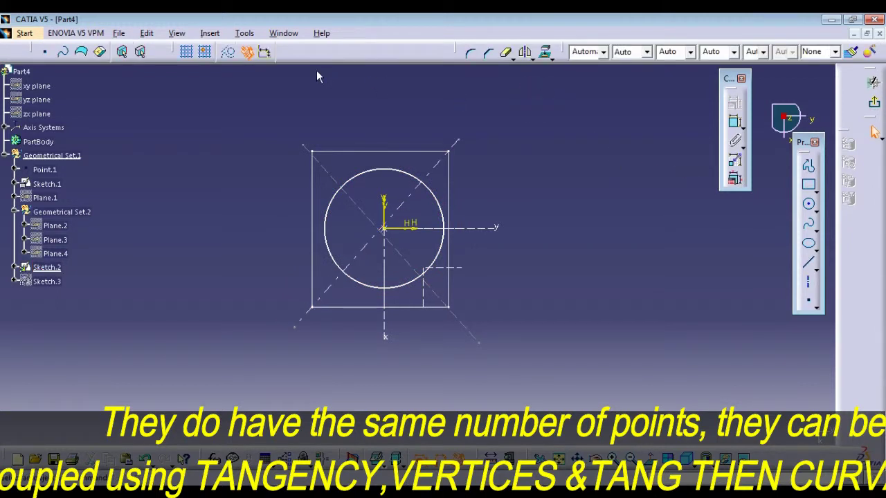
Use Quick Trim on the first diagonal axis and the circle where they cross near the rectangle's upper-left corner
{"action": "left_click", "coordinate": [512, 59]}
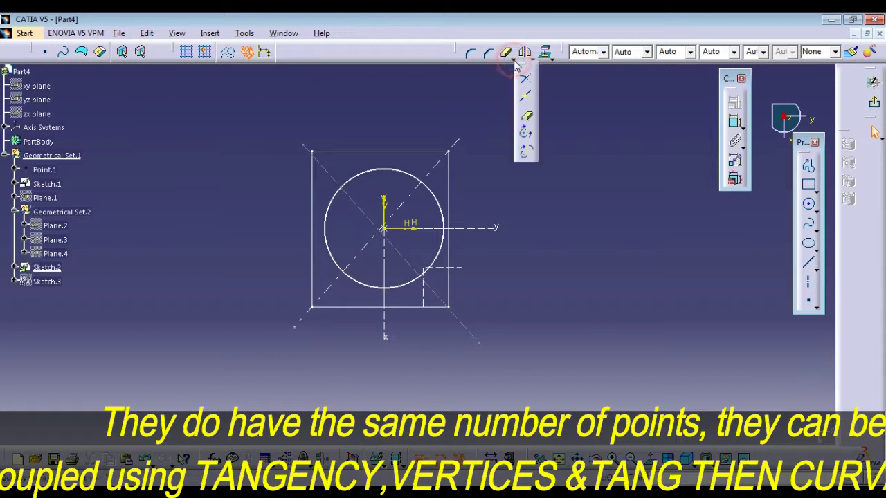
{"action": "left_click", "coordinate": [507, 55]}
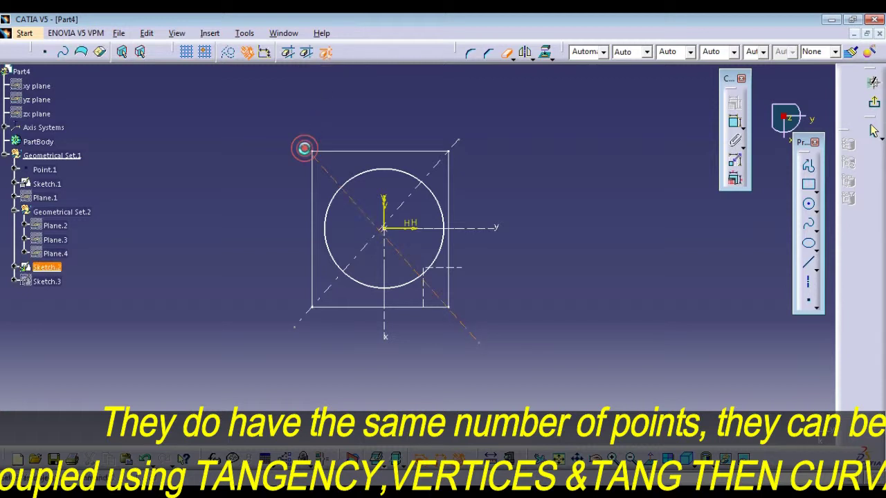
{"action": "left_click", "coordinate": [340, 184]}
{"action": "left_click", "coordinate": [335, 198]}
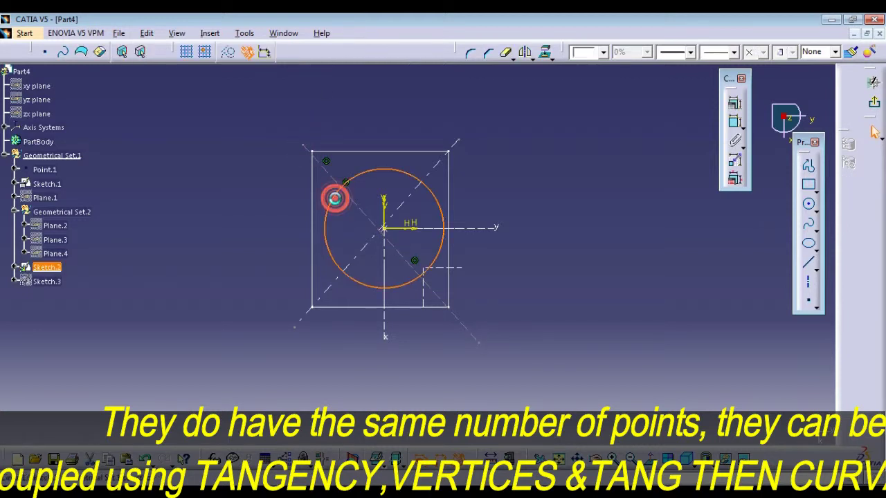
{"action": "left_click", "coordinate": [391, 103]}
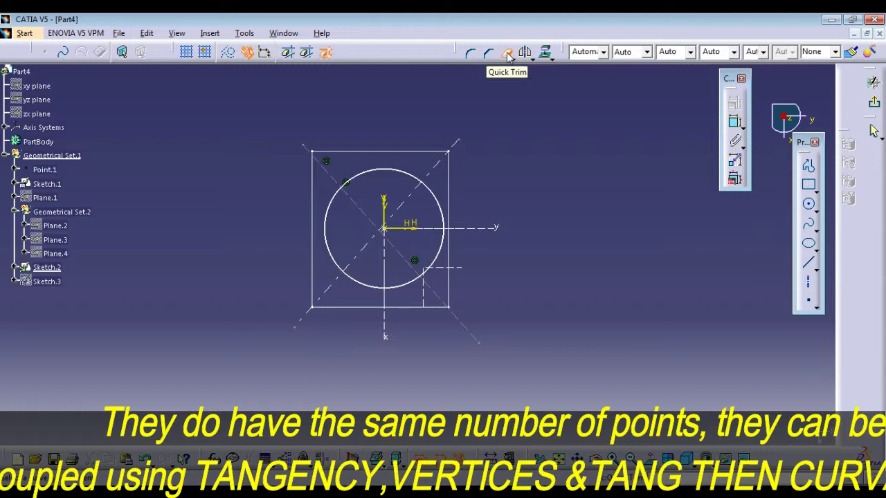
Break the circle where it meets the remaining diagonal axis crossings, keeping every arc, and exit the sketch
{"action": "left_click", "coordinate": [456, 142]}
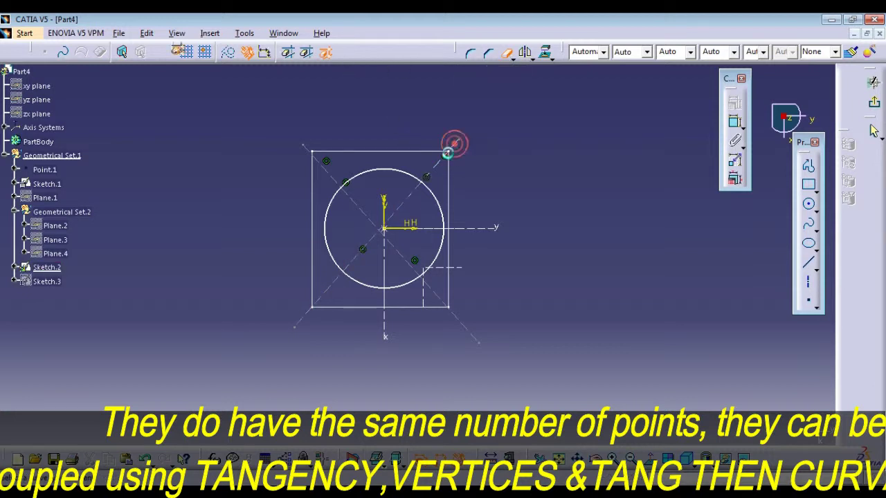
{"action": "left_click", "coordinate": [430, 190]}
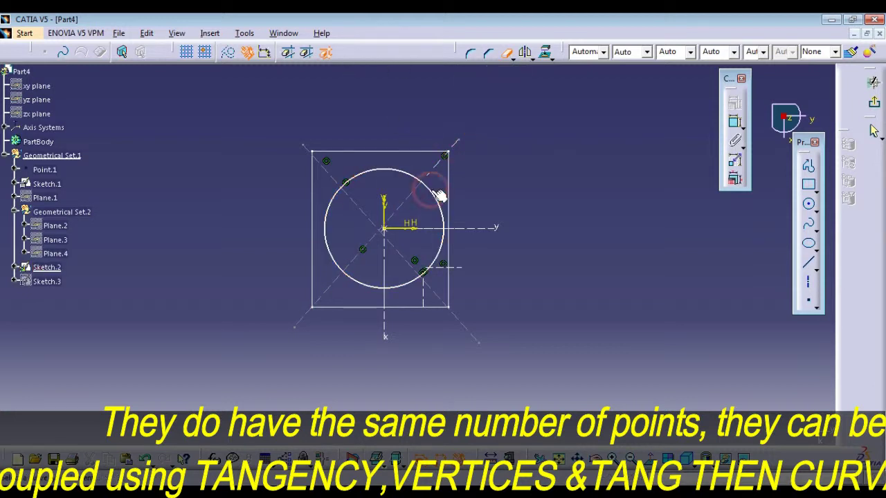
{"action": "left_click", "coordinate": [465, 325]}
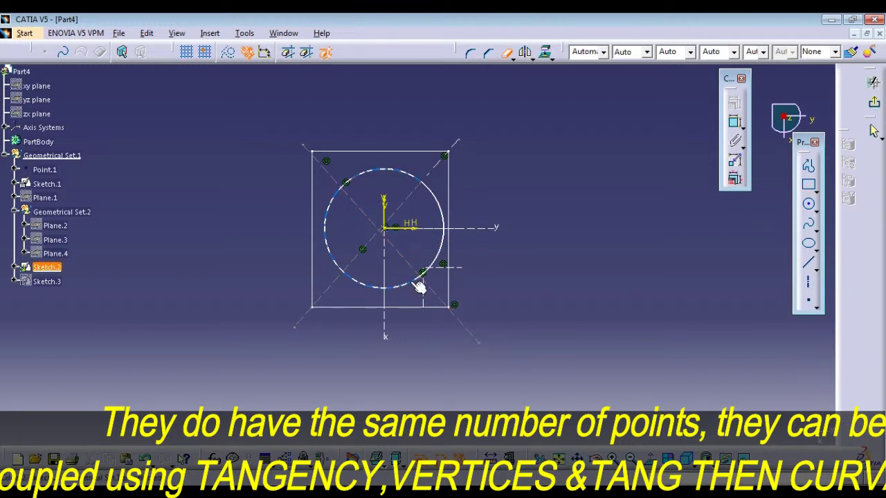
{"action": "left_click", "coordinate": [418, 285]}
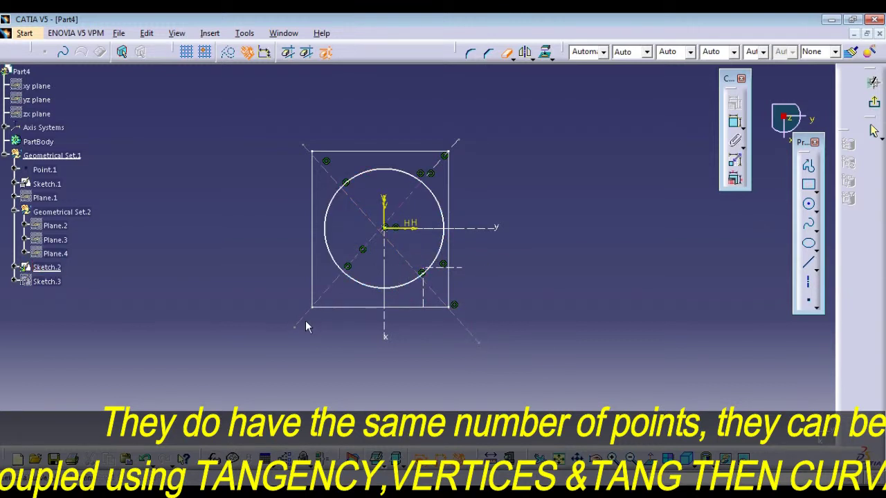
{"action": "left_click", "coordinate": [341, 258]}
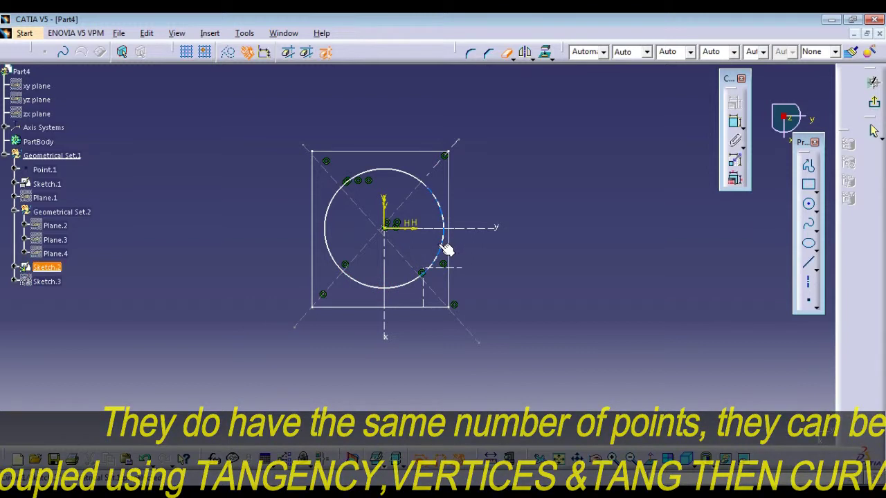
{"action": "left_click", "coordinate": [327, 53]}
{"action": "left_click", "coordinate": [506, 117]}
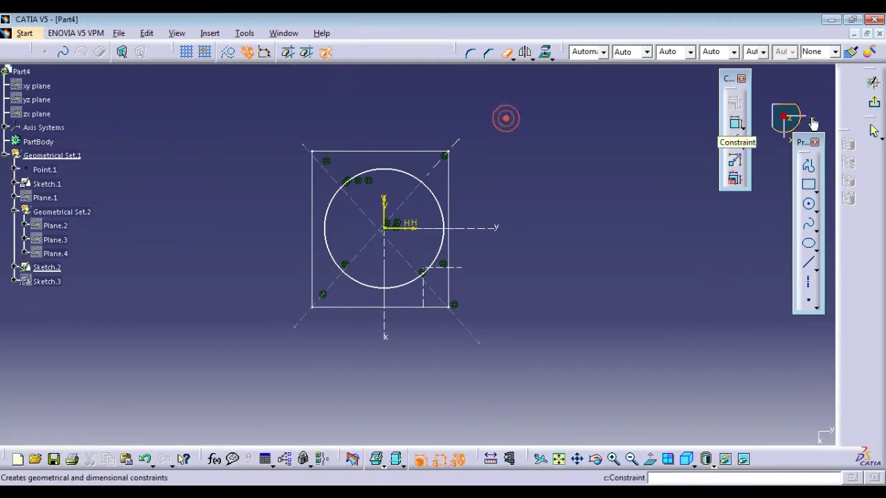
{"action": "left_click", "coordinate": [869, 105]}
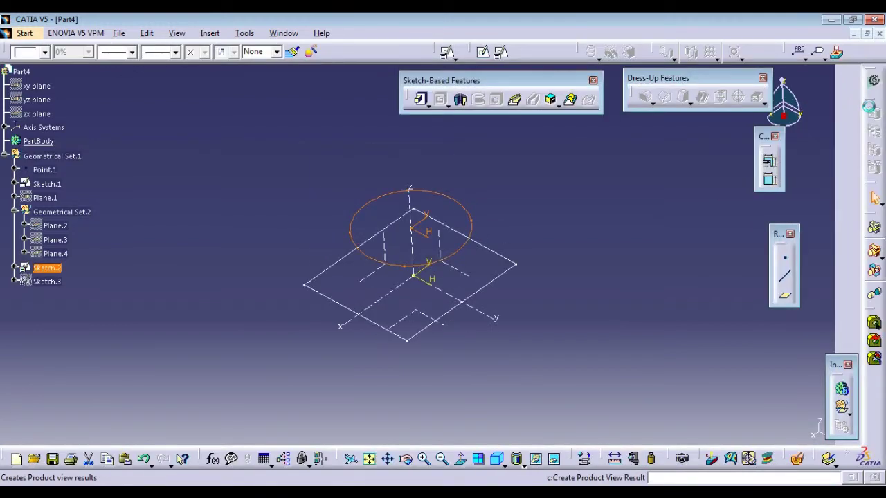
{"action": "left_click", "coordinate": [593, 202]}
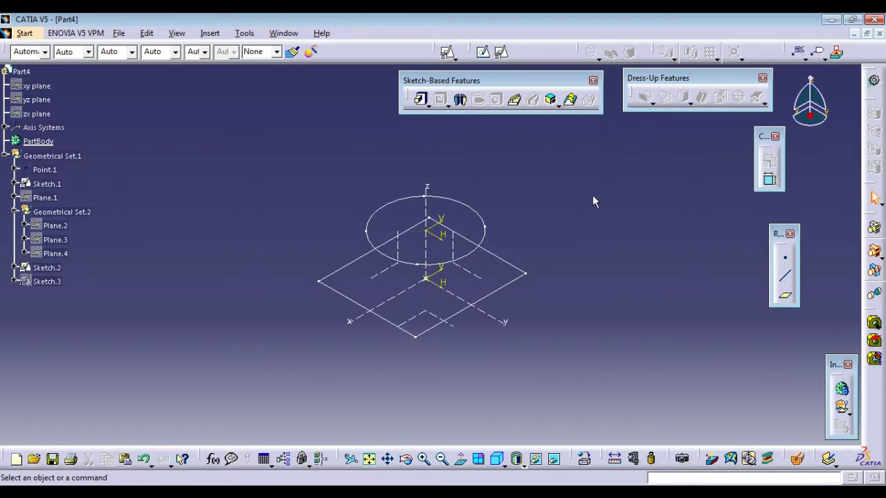
{"action": "left_click", "coordinate": [592, 201]}
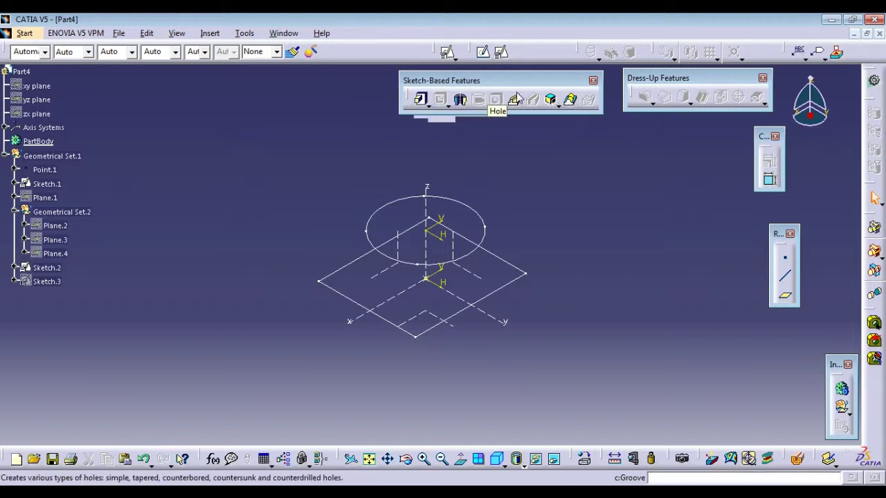
Start a multi-sections solid from the rectangle Sketch.1 and the circle Sketch.2, with sections coupling set to Tangency
{"action": "left_click", "coordinate": [571, 102]}
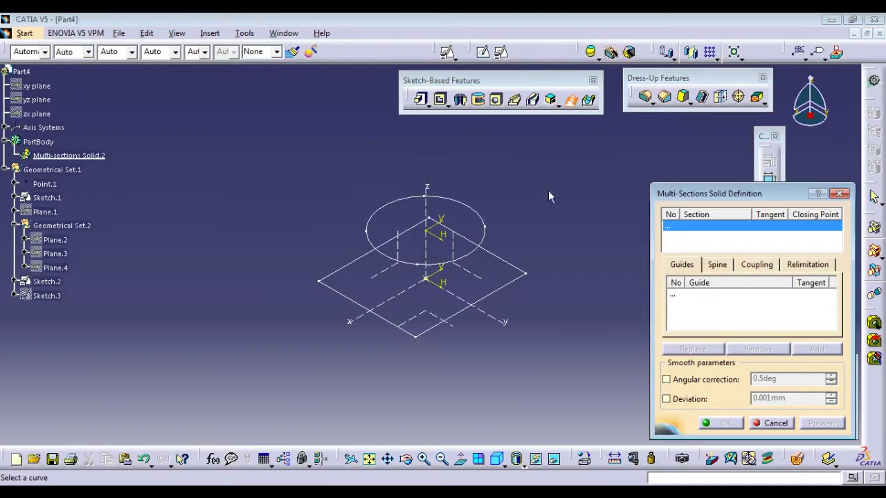
{"action": "left_click", "coordinate": [493, 291]}
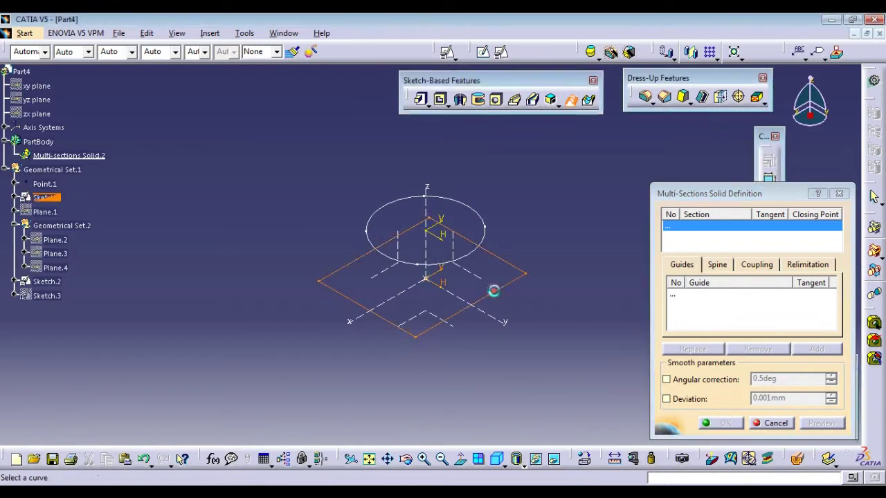
{"action": "left_click", "coordinate": [474, 250]}
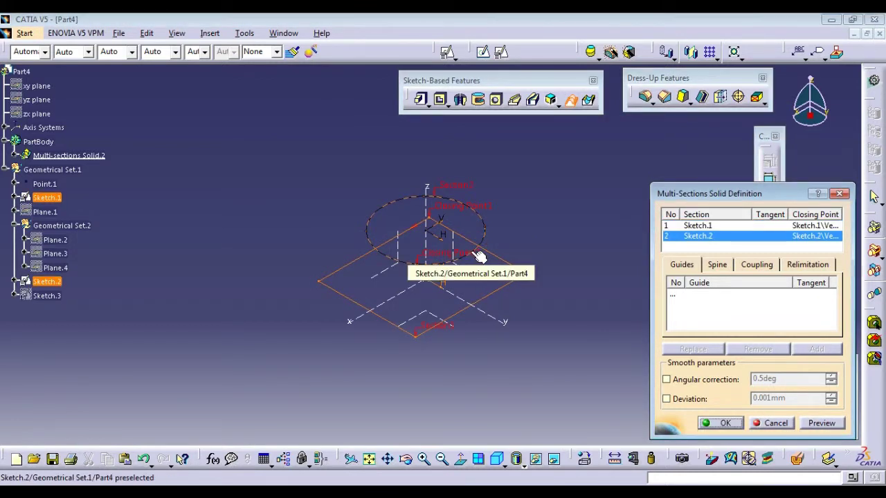
{"action": "left_click", "coordinate": [770, 270]}
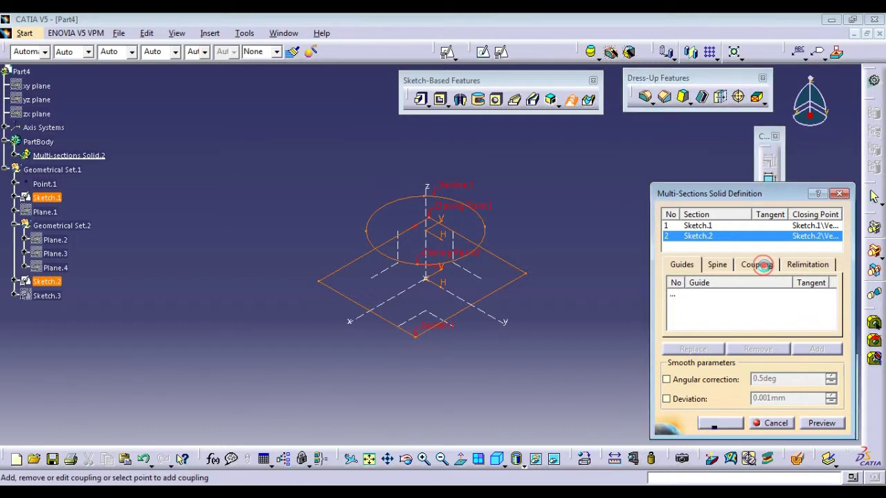
{"action": "left_click", "coordinate": [794, 284]}
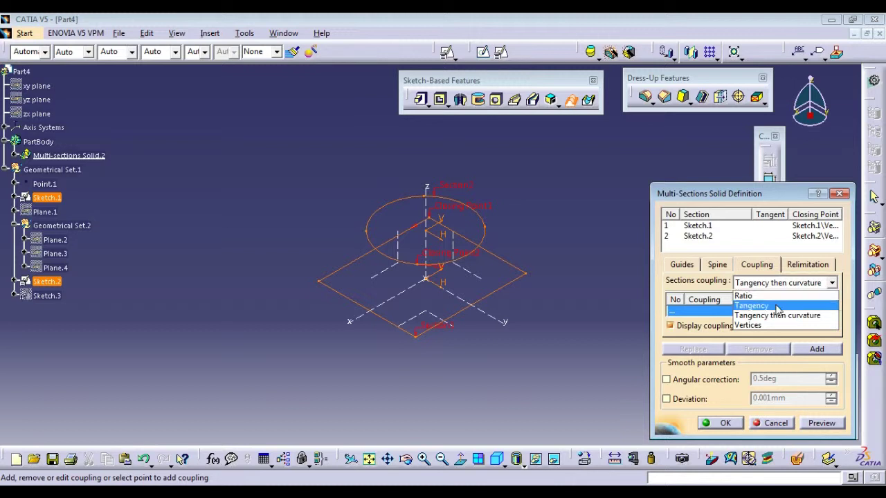
{"action": "left_click", "coordinate": [776, 308]}
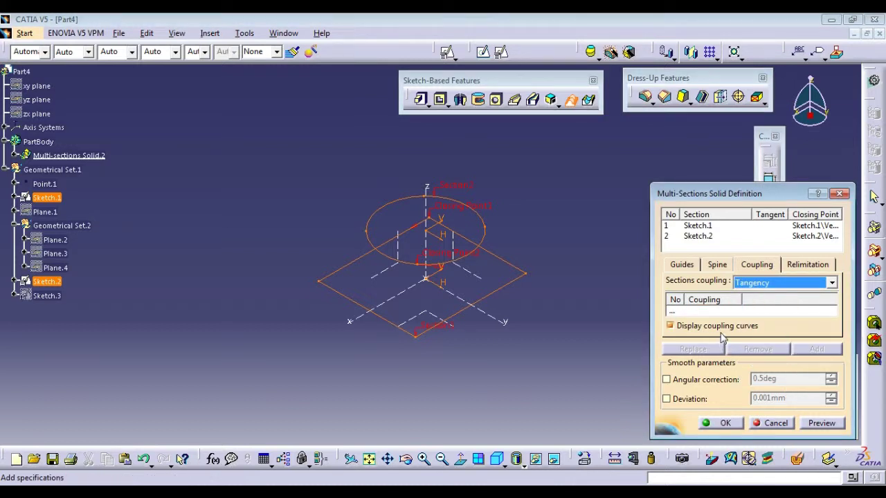
Replace the rectangle's closing point with its front corner, directly below the circle's closing point
{"action": "right_click", "coordinate": [453, 211]}
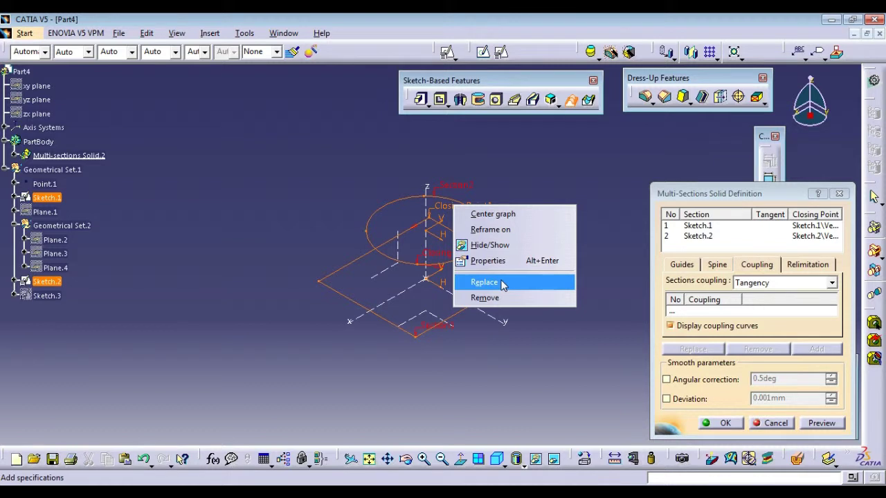
{"action": "left_click", "coordinate": [505, 185]}
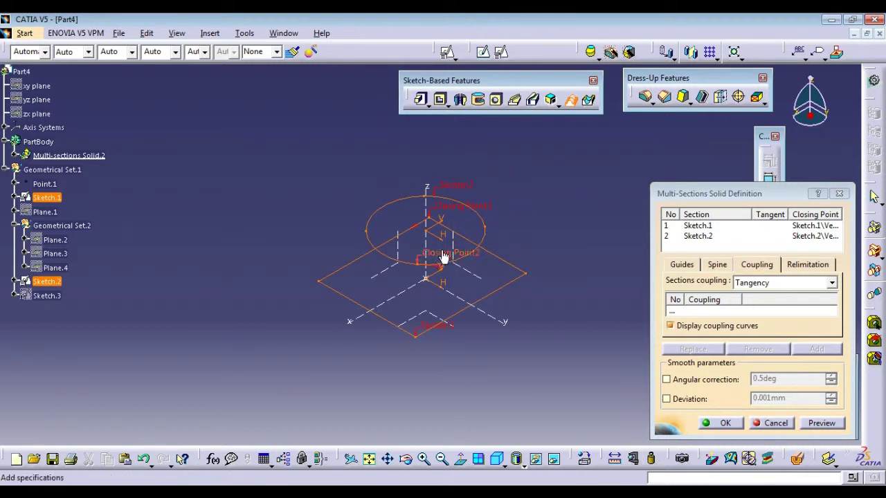
{"action": "right_click", "coordinate": [461, 211]}
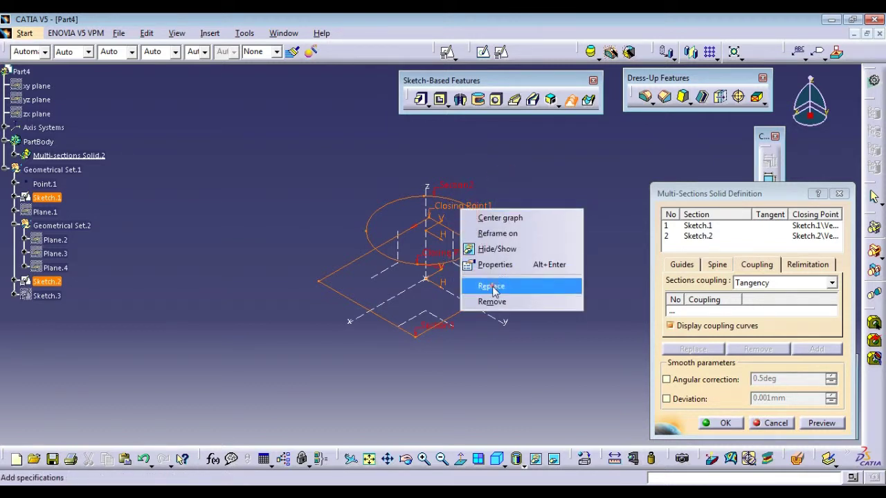
{"action": "left_click", "coordinate": [492, 286]}
{"action": "left_click", "coordinate": [415, 337]}
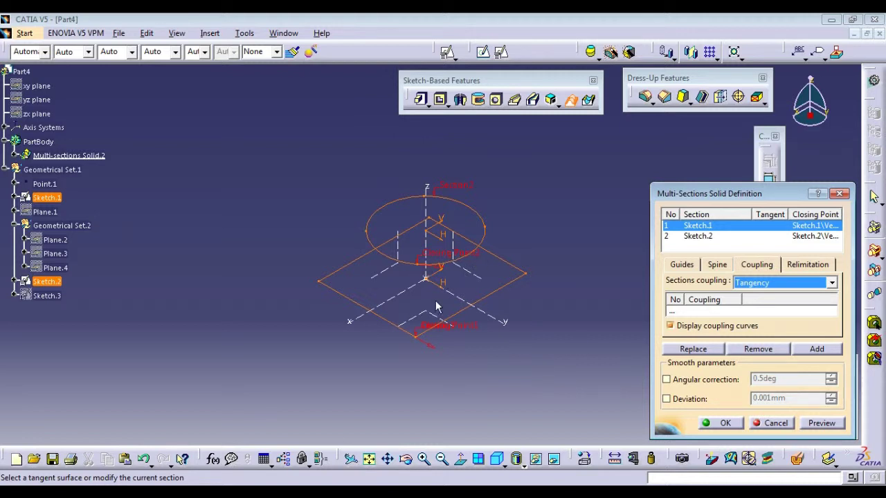
{"action": "left_click", "coordinate": [576, 350]}
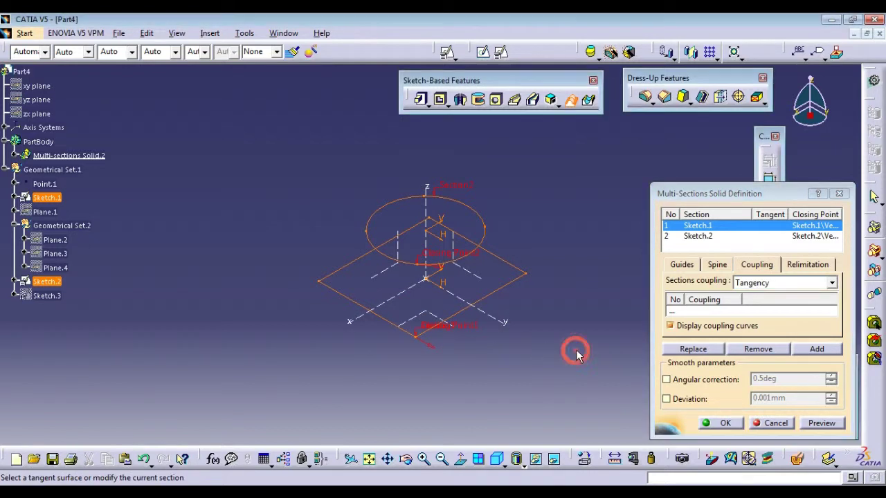
Set the sections coupling to Ratio, preview the solid and inspect it from several angles
{"action": "left_click", "coordinate": [760, 283]}
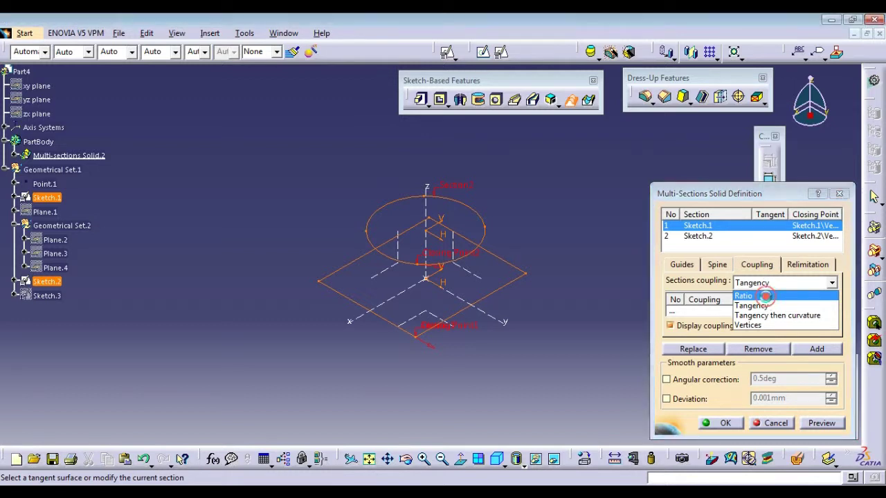
{"action": "left_click", "coordinate": [766, 299]}
{"action": "left_click", "coordinate": [811, 423]}
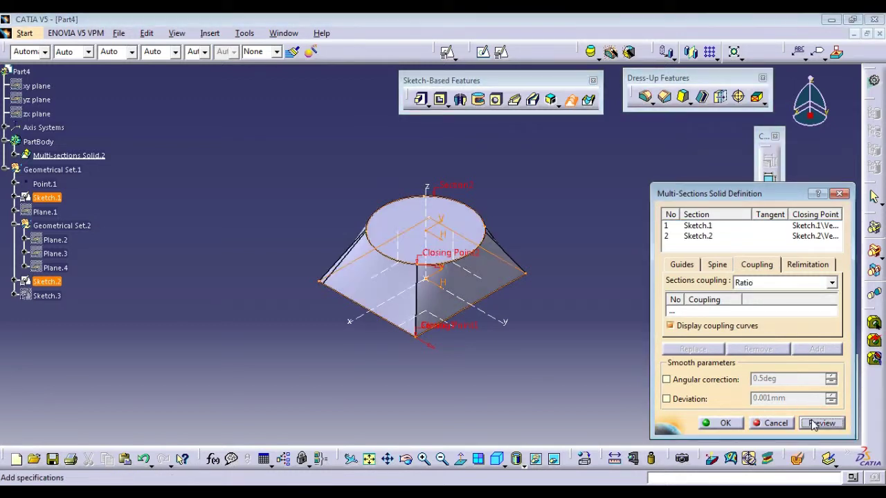
{"action": "left_click", "coordinate": [520, 373]}
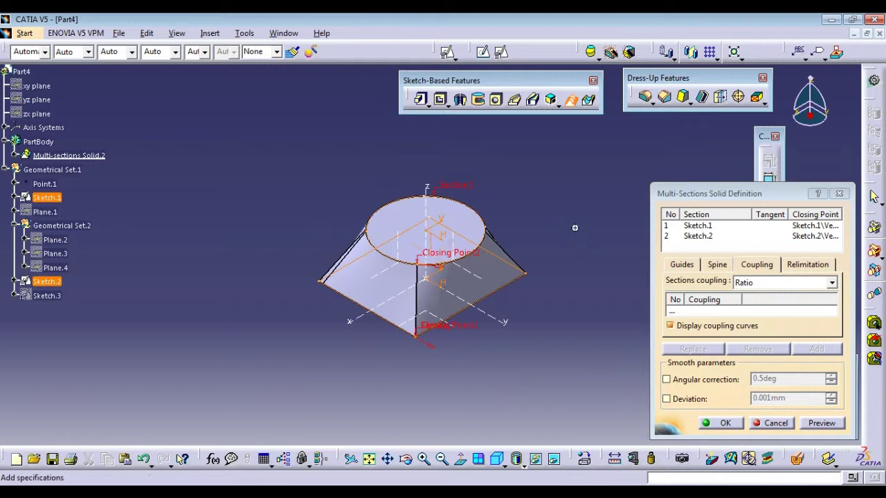
{"action": "middle_click_drag", "start_coordinate": [574, 239], "coordinate": [407, 247]}
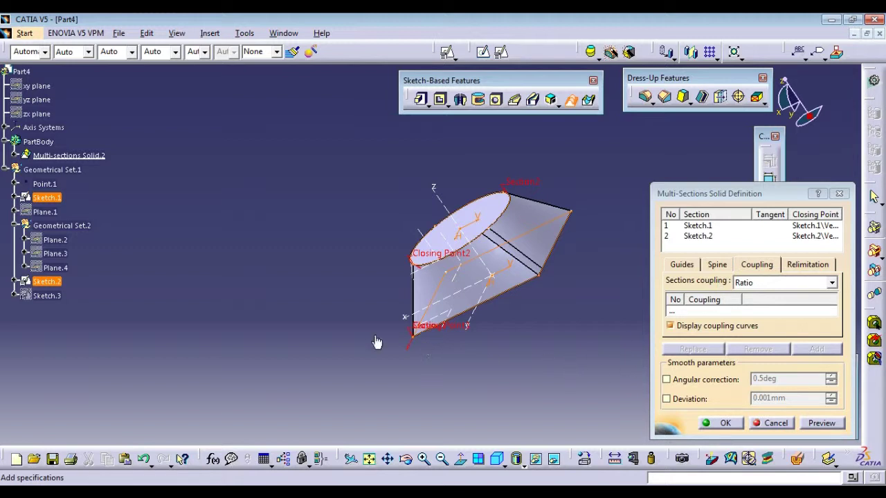
{"action": "middle_click_drag", "start_coordinate": [377, 342], "coordinate": [557, 248]}
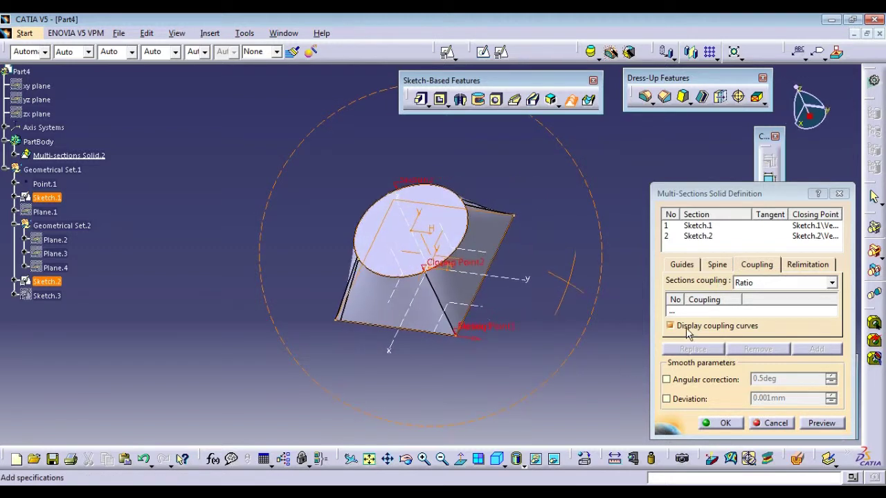
Try to preview the multi-sections solid with Tangency coupling
{"action": "left_click", "coordinate": [788, 284]}
{"action": "left_click", "coordinate": [781, 302]}
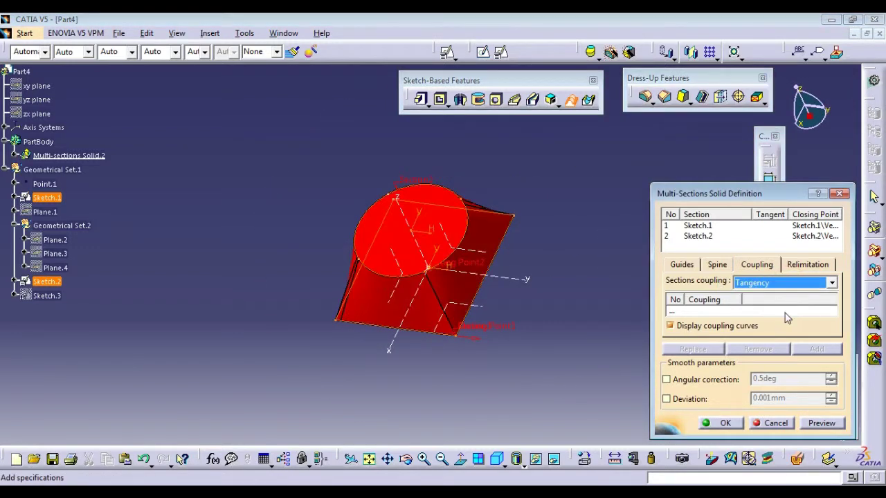
{"action": "left_click", "coordinate": [815, 428]}
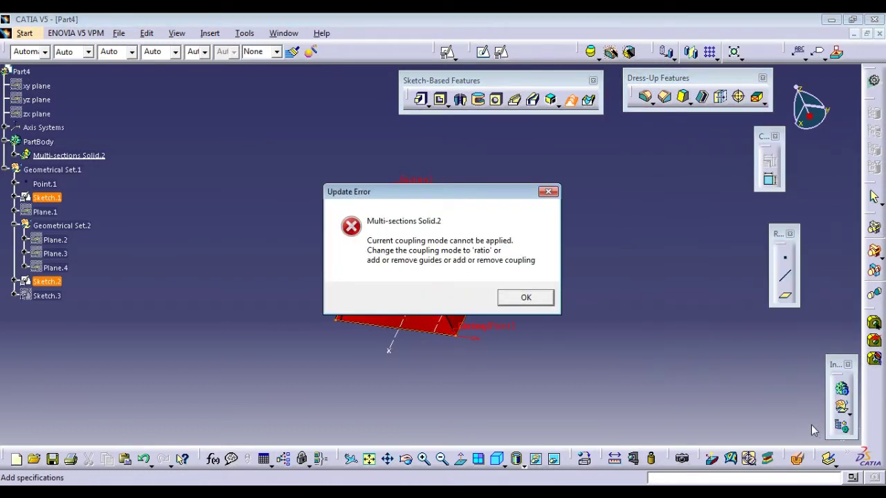
{"action": "left_click", "coordinate": [526, 299]}
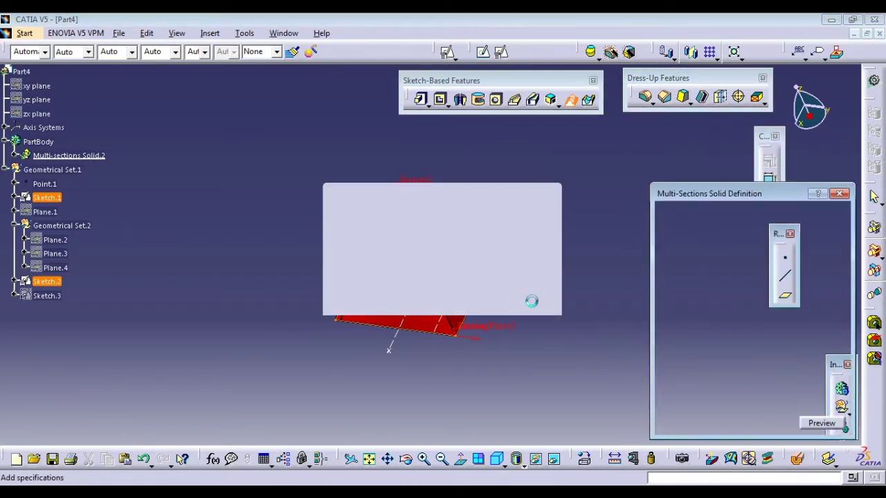
Set the sections coupling to Vertices, preview the multi-sections solid and inspect it from another side
{"action": "left_click", "coordinate": [684, 312]}
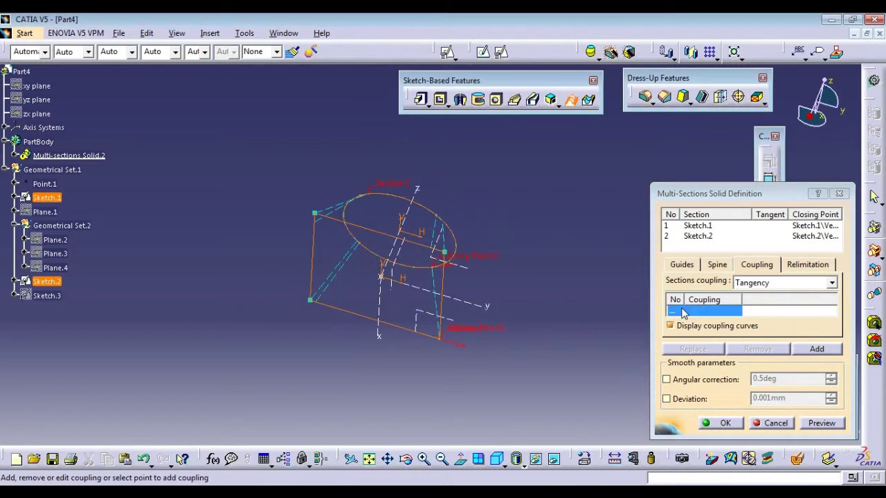
{"action": "left_click", "coordinate": [766, 283]}
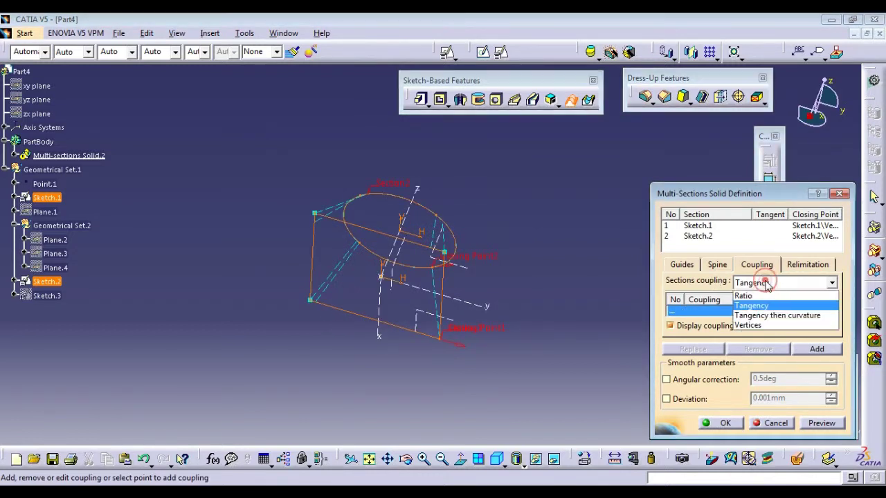
{"action": "left_click", "coordinate": [759, 325]}
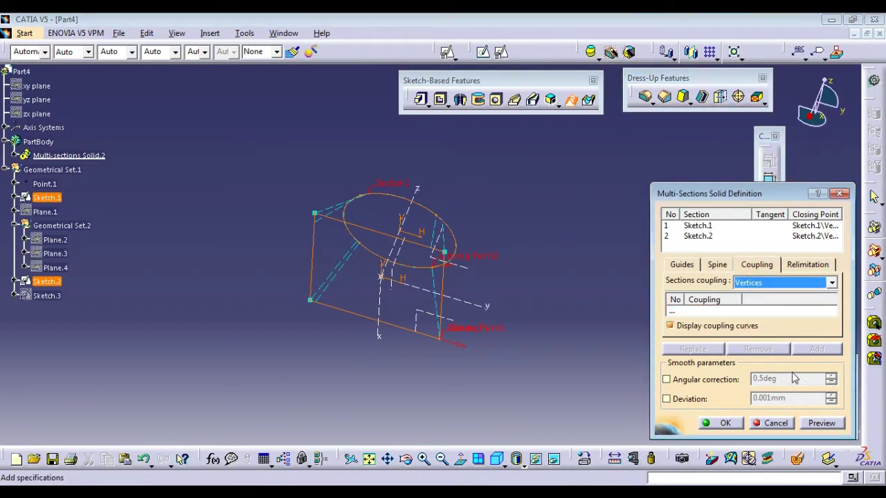
{"action": "left_click", "coordinate": [822, 430]}
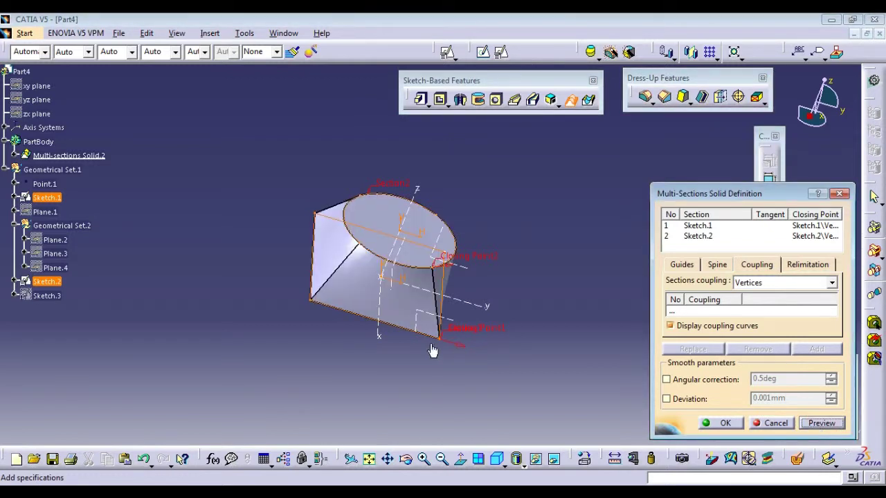
{"action": "mouse_move", "coordinate": [263, 306]}
{"action": "middle_mouse_down"}
{"action": "mouse_move", "coordinate": [318, 345]}
{"action": "mouse_move", "coordinate": [465, 395]}
{"action": "middle_mouse_up"}
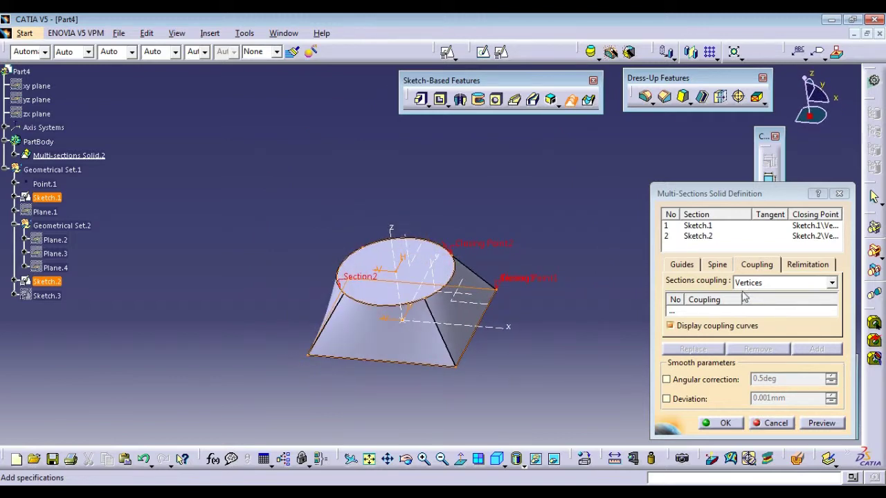
Switch the sections coupling to Ratio and preview the solid to compare its edges
{"action": "left_click", "coordinate": [764, 283]}
{"action": "left_click", "coordinate": [765, 292]}
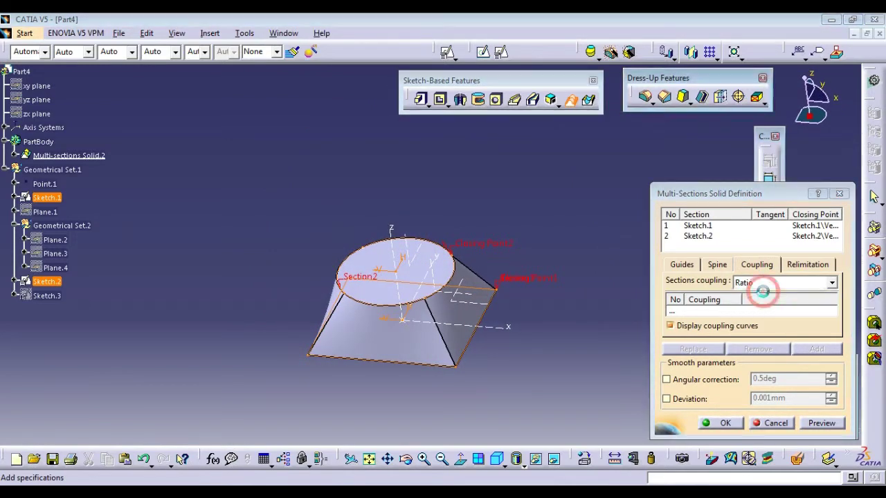
{"action": "left_click", "coordinate": [822, 423]}
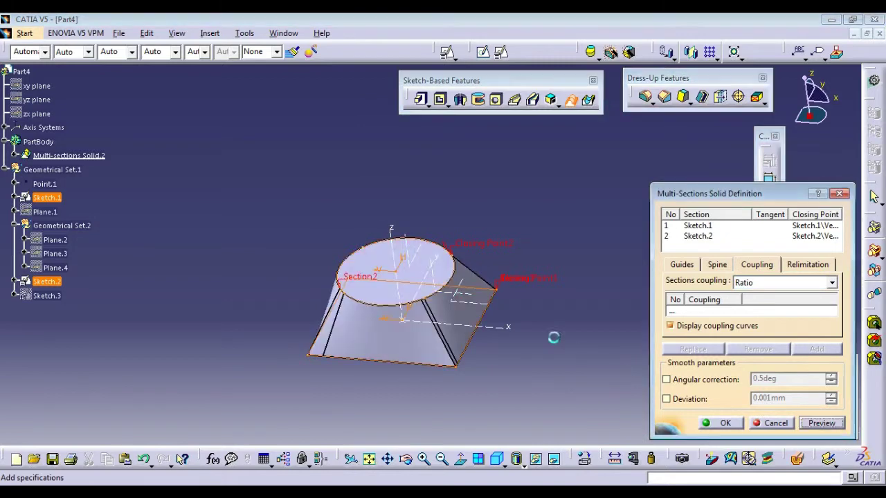
{"action": "middle_click_drag", "start_coordinate": [517, 240], "coordinate": [518, 192]}
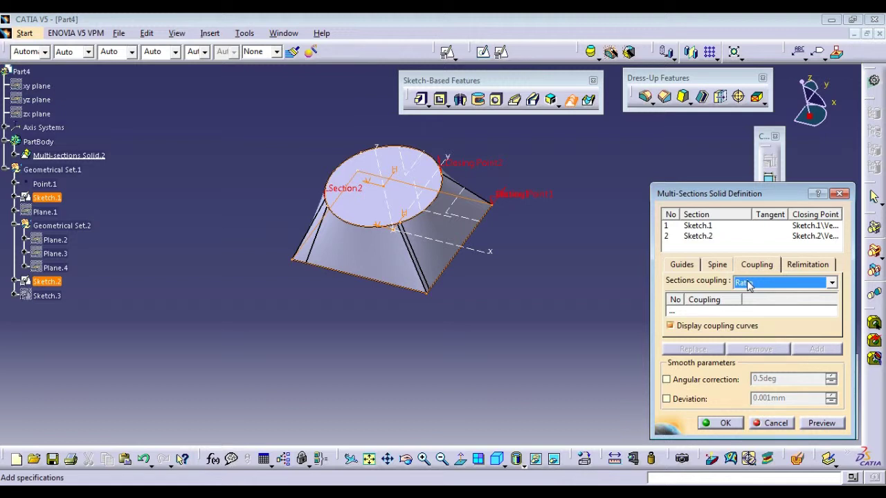
Try to preview the solid with the sections coupling set back to Tangency
{"action": "left_click", "coordinate": [747, 283]}
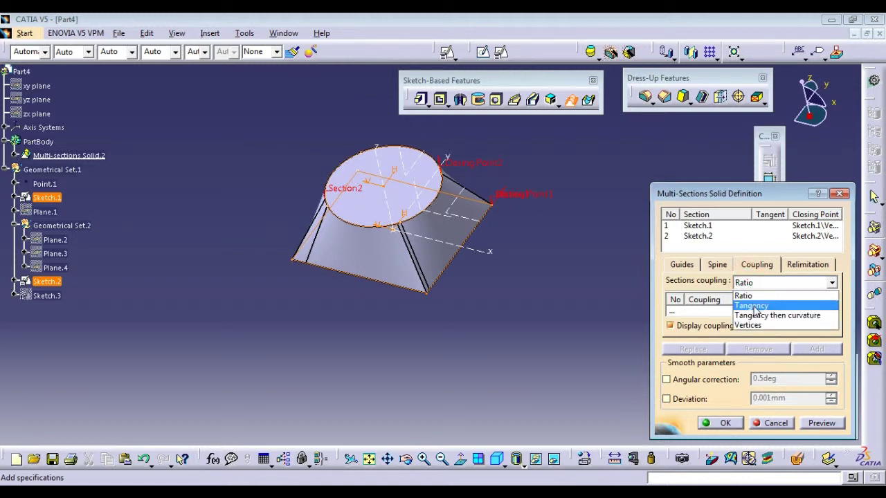
{"action": "left_click", "coordinate": [754, 307]}
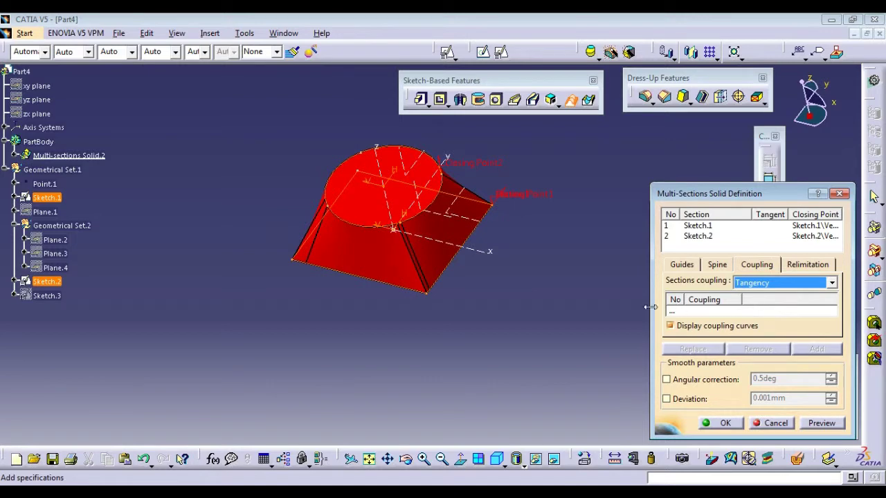
{"action": "left_click", "coordinate": [819, 422]}
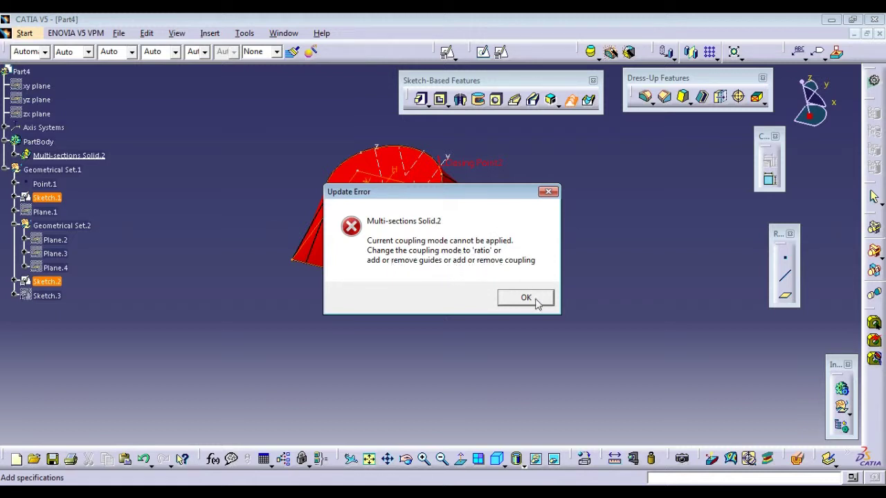
{"action": "left_click", "coordinate": [526, 299]}
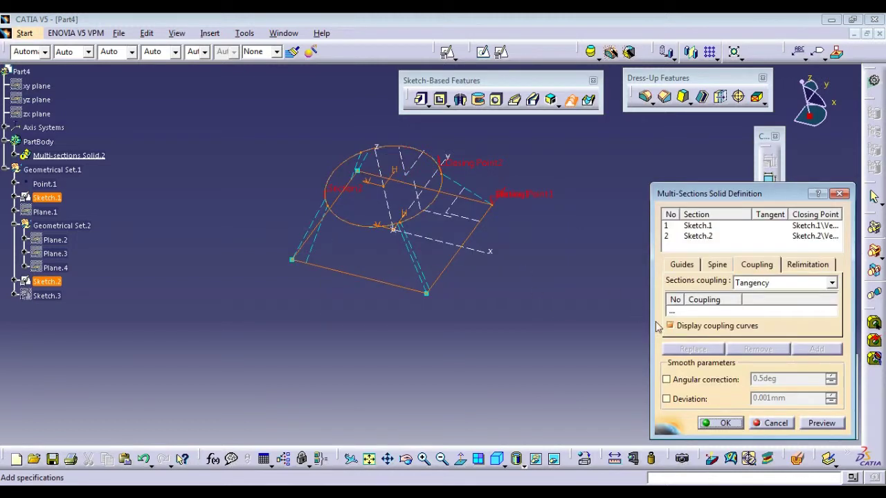
Add two manual couplings joining the rectangle's front corner and its closing-point corner to the matching circle vertices
{"action": "left_click", "coordinate": [679, 313]}
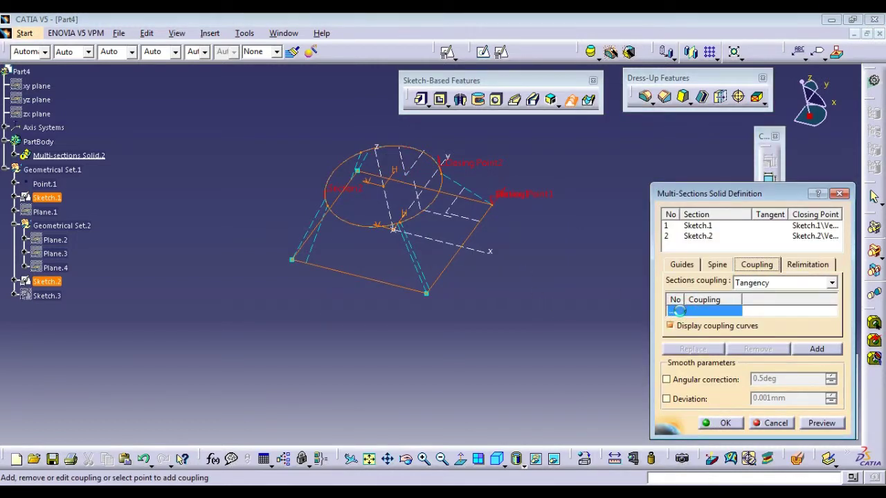
{"action": "left_click", "coordinate": [817, 349]}
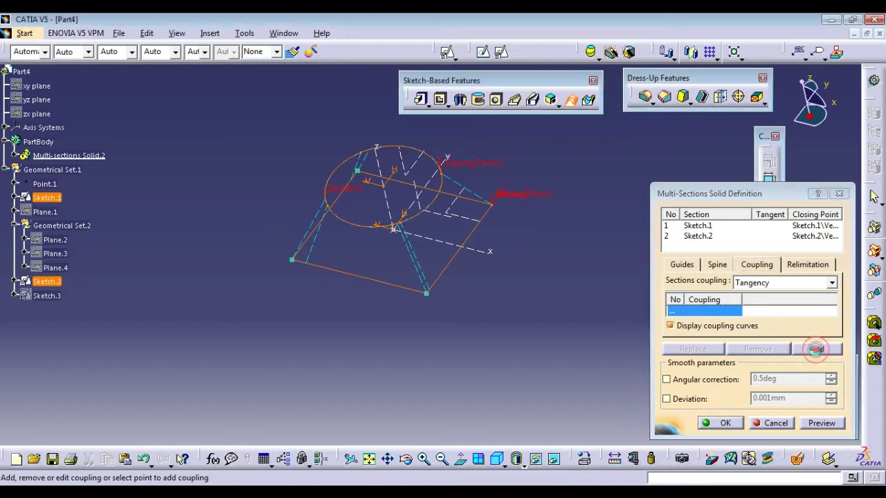
{"action": "left_click", "coordinate": [429, 296]}
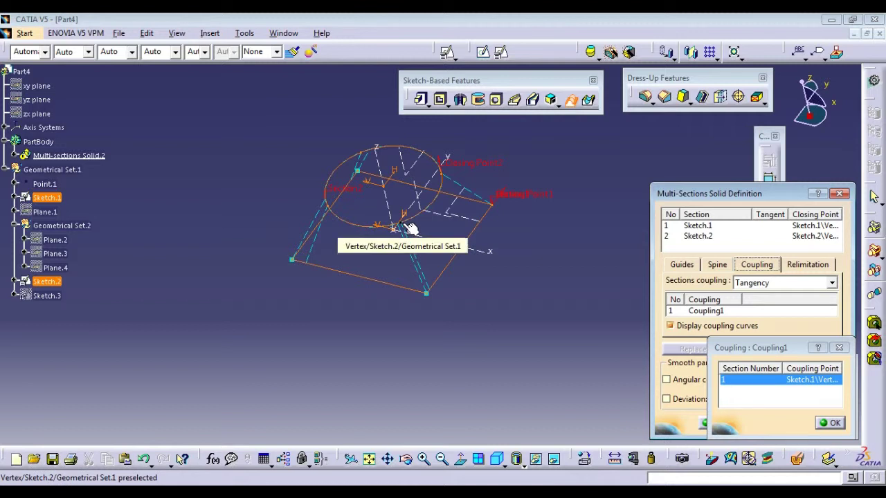
{"action": "left_click", "coordinate": [407, 226]}
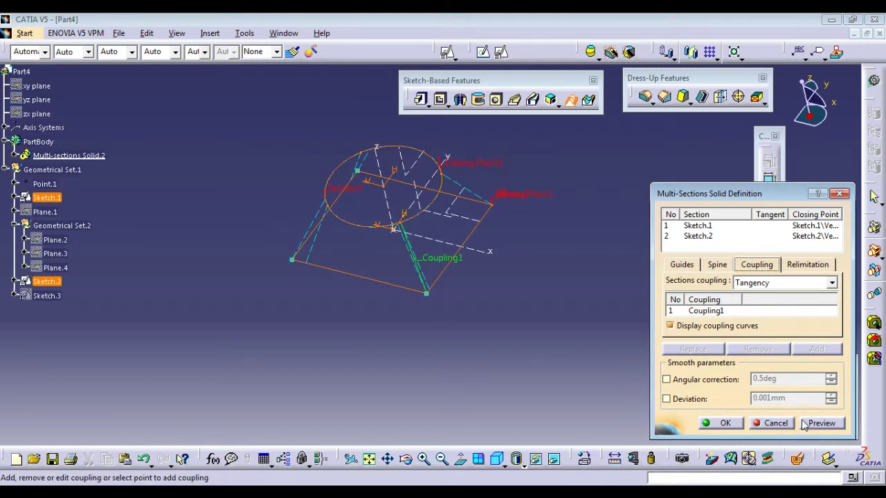
{"action": "left_click", "coordinate": [725, 313]}
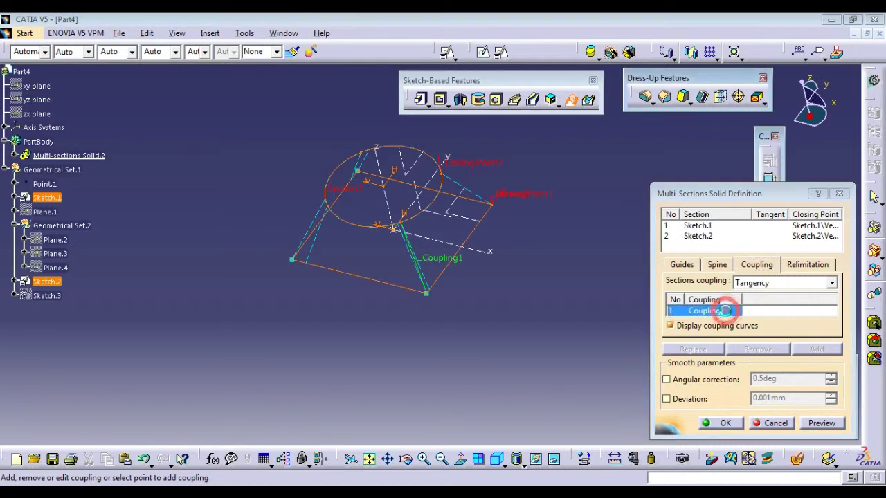
{"action": "left_click", "coordinate": [814, 350]}
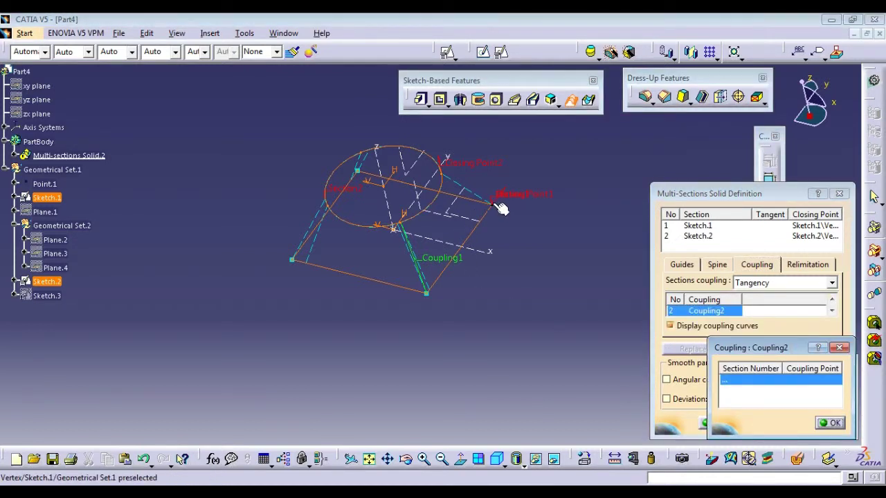
{"action": "left_click", "coordinate": [446, 176]}
{"action": "left_click", "coordinate": [446, 176]}
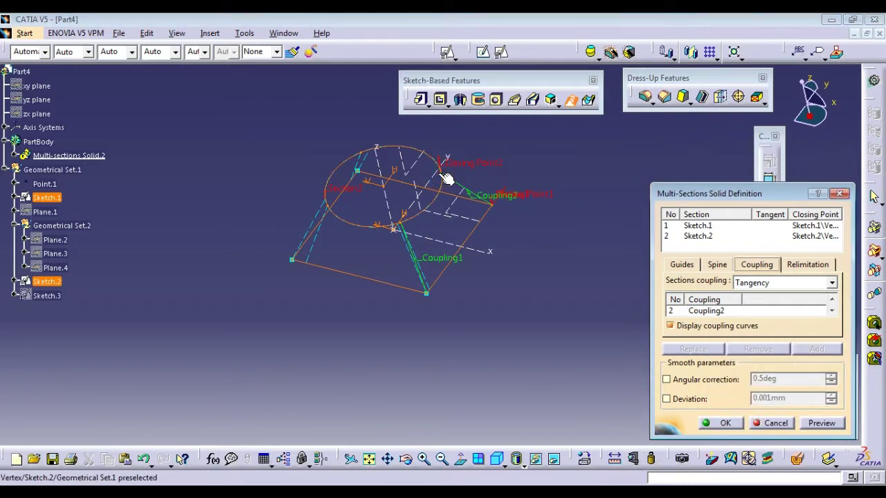
Couple the rectangle's two remaining corners to the nearest circle vertices and preview the solid with Tangency coupling
{"action": "left_click", "coordinate": [356, 170]}
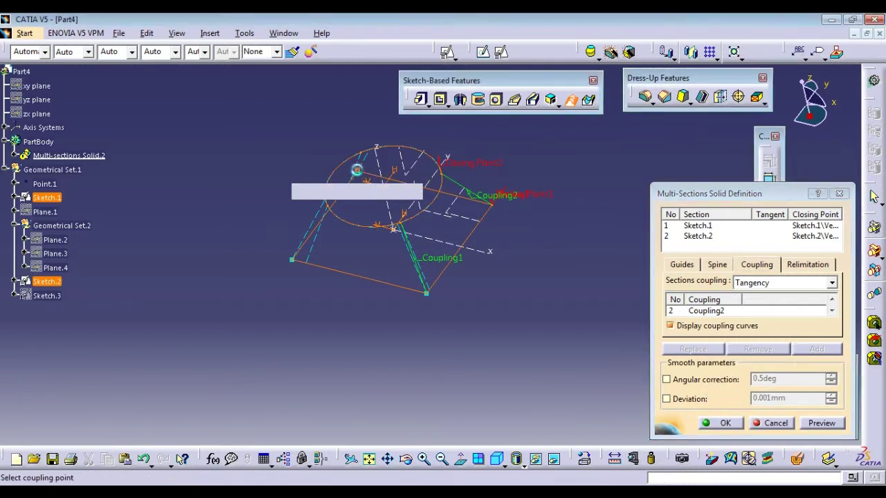
{"action": "left_click", "coordinate": [367, 158]}
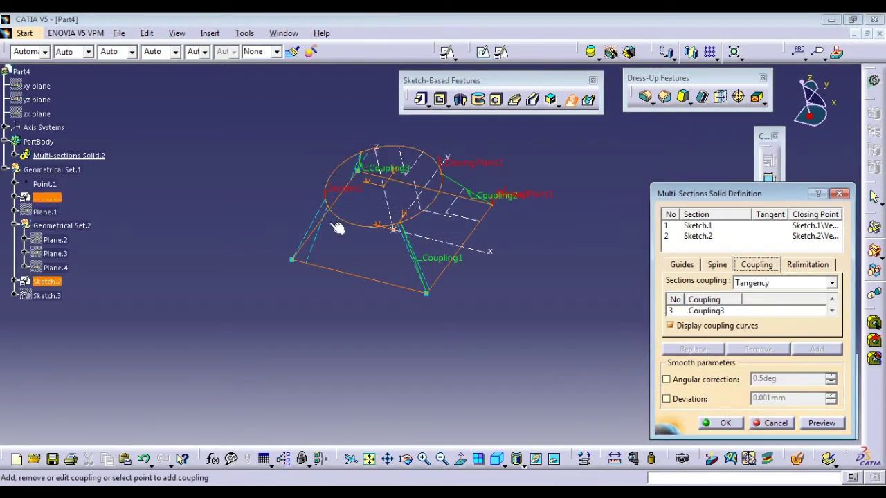
{"action": "left_click", "coordinate": [296, 263]}
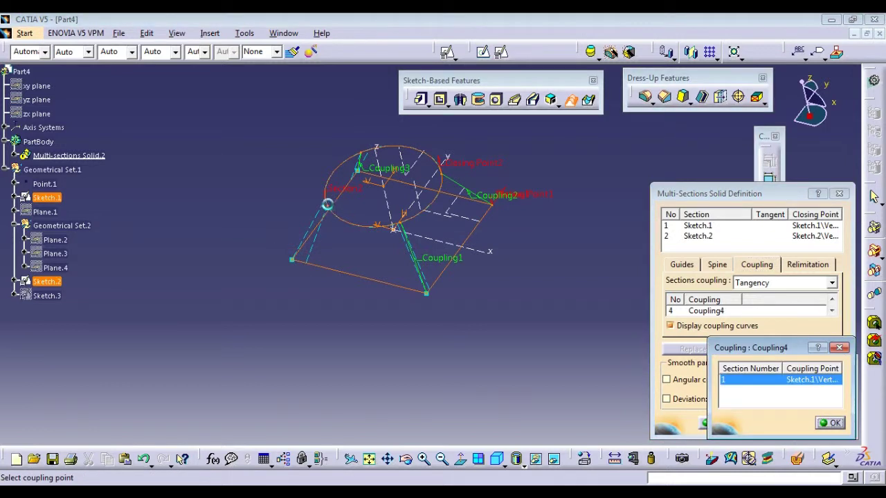
{"action": "left_click", "coordinate": [332, 206]}
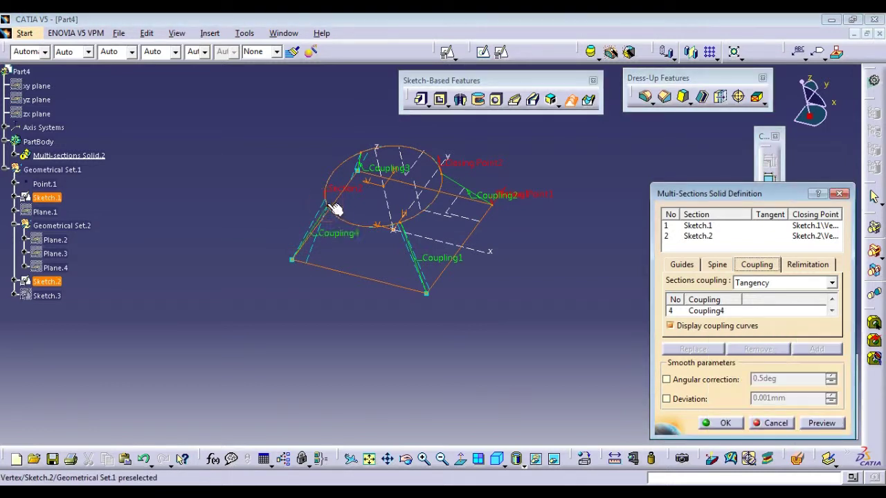
{"action": "left_click", "coordinate": [817, 425]}
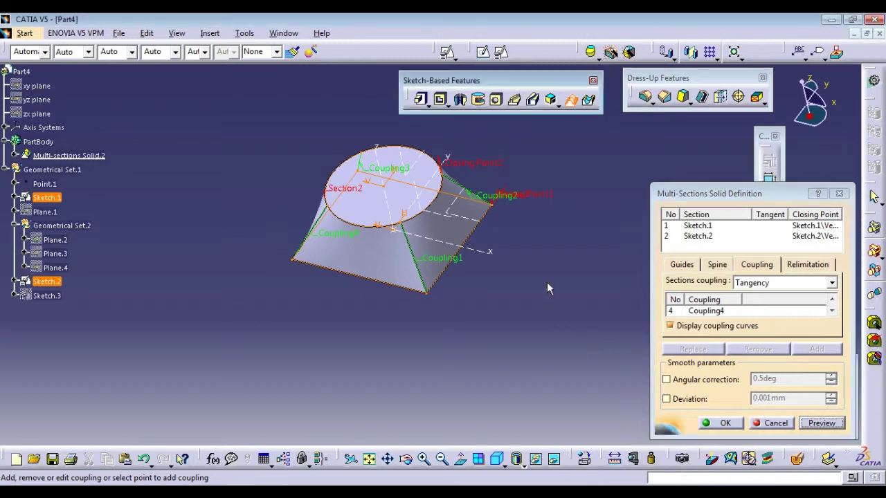
{"action": "middle_click_drag", "start_coordinate": [547, 282], "coordinate": [457, 282]}
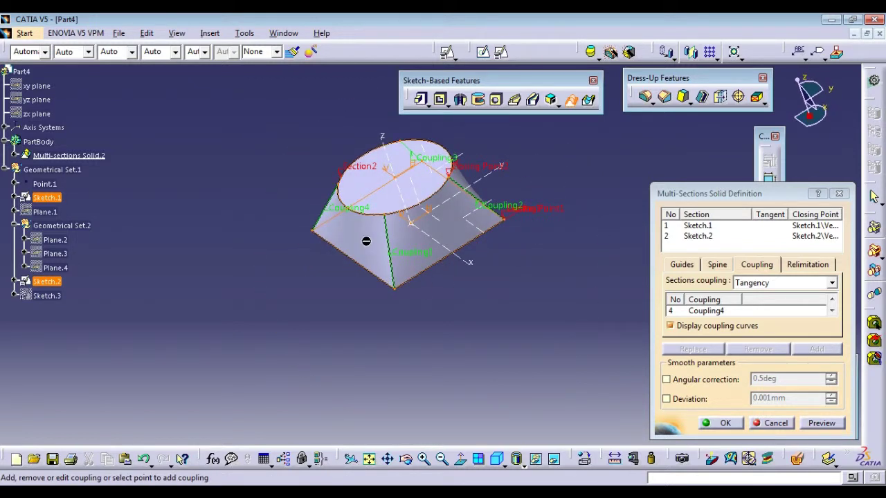
Set the sections coupling to Tangency then curvature and preview the solid with the four manual couplings
{"action": "left_click", "coordinate": [760, 283]}
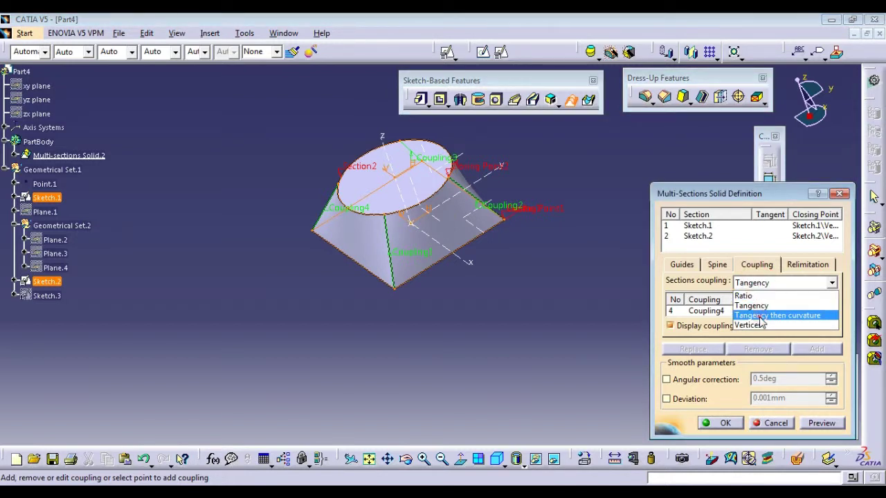
{"action": "left_click", "coordinate": [761, 316]}
{"action": "left_click", "coordinate": [520, 313]}
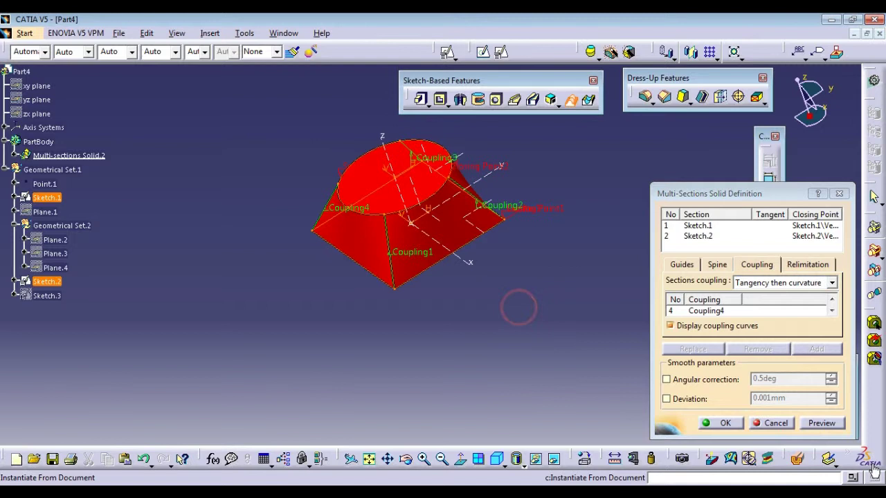
{"action": "left_click", "coordinate": [836, 428]}
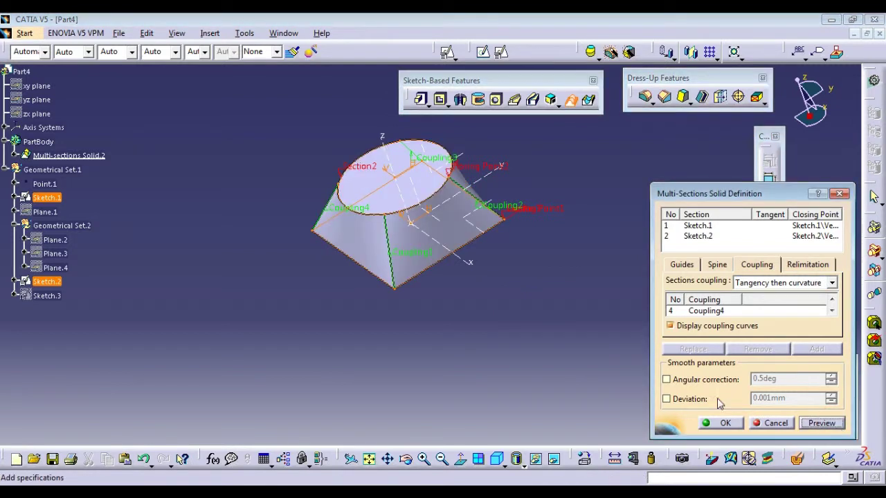
Change the sections coupling to Vertices and preview the manually coupled solid
{"action": "left_click", "coordinate": [817, 285]}
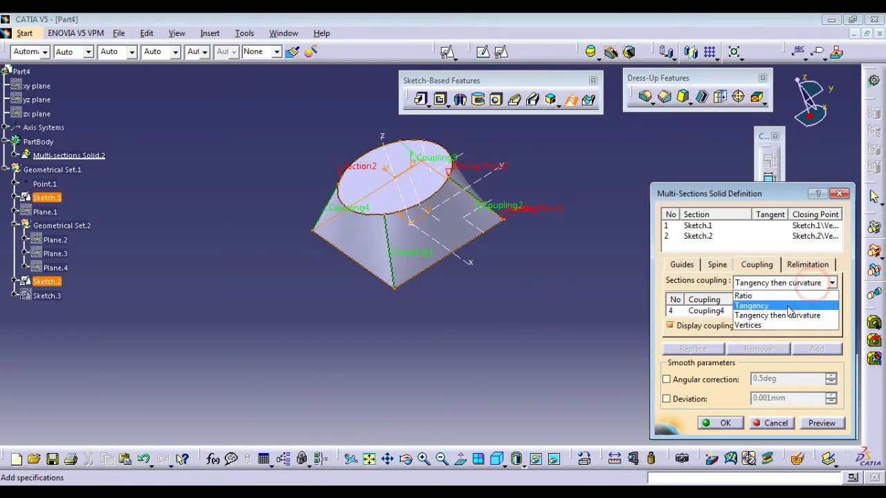
{"action": "left_click", "coordinate": [762, 324]}
{"action": "left_click", "coordinate": [820, 424]}
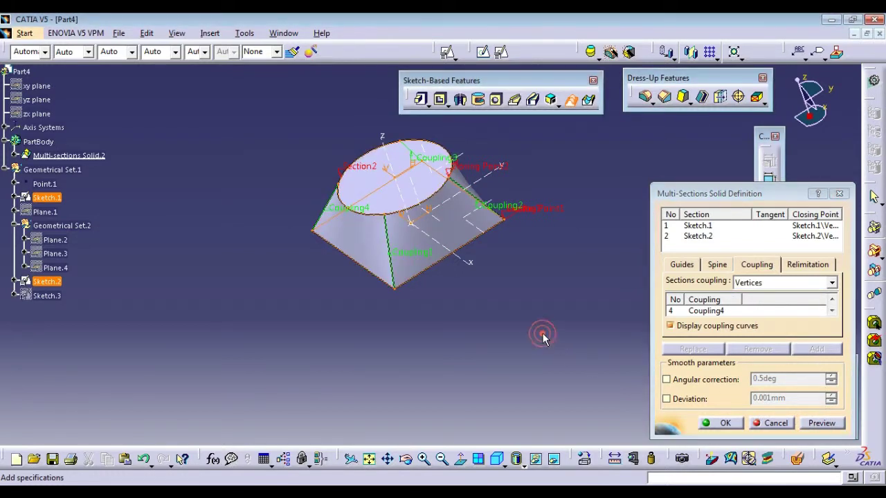
Close the multi-sections solid definition without creating the solid
{"action": "left_click", "coordinate": [701, 312]}
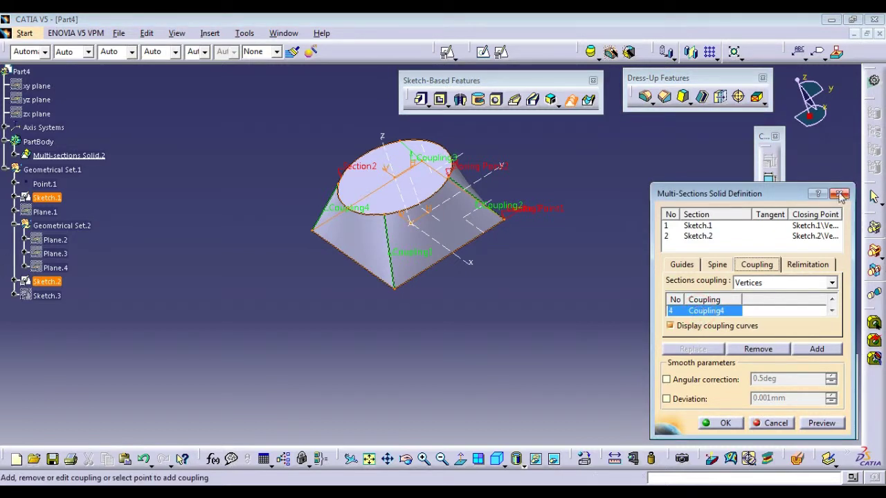
{"action": "left_click", "coordinate": [841, 195]}
{"action": "left_click", "coordinate": [557, 196]}
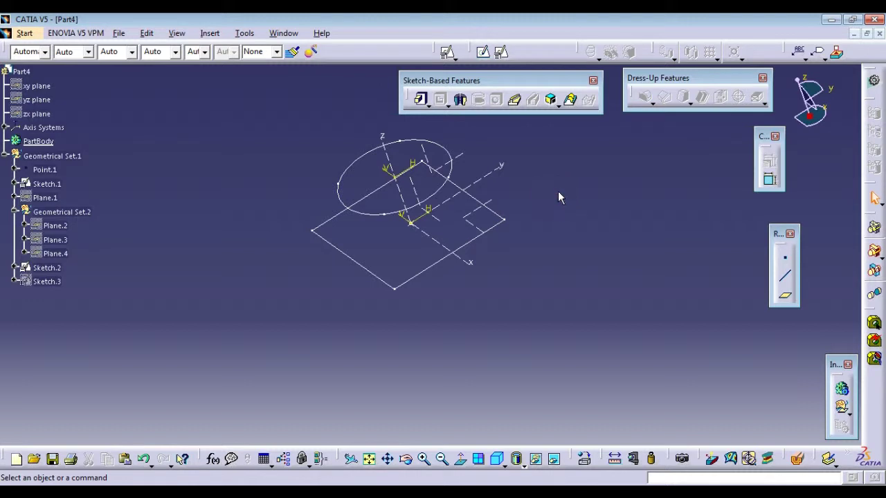
Show the hidden rectangle Sketch.3 above the circle and bring all three sections into view
{"action": "right_click", "coordinate": [55, 283]}
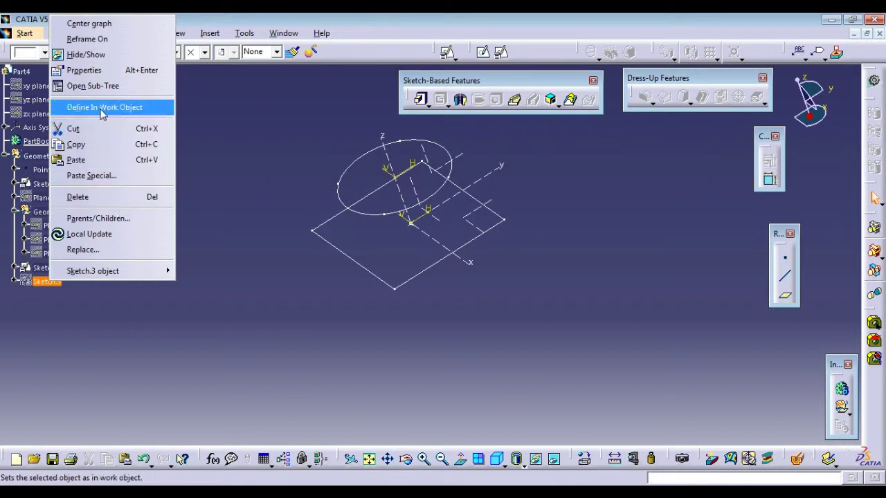
{"action": "left_click", "coordinate": [101, 56]}
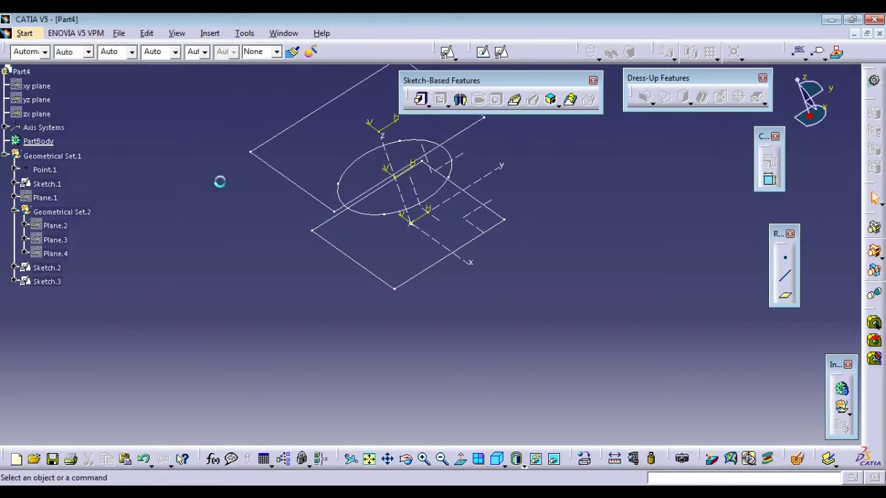
{"action": "middle_click_drag", "start_coordinate": [231, 180], "coordinate": [289, 291]}
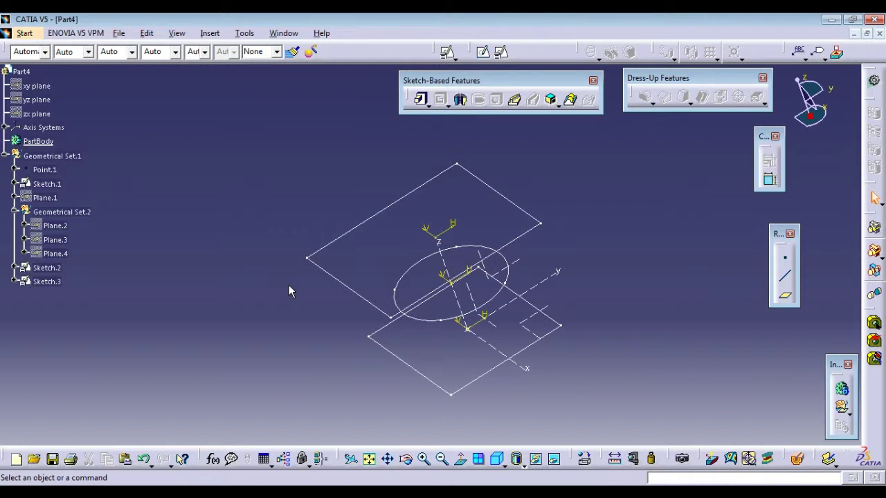
Start a multi-sections solid in the isometric view, with Sketch.1, Sketch.2 and Sketch.3 as its sections in that order
{"action": "left_click", "coordinate": [497, 458]}
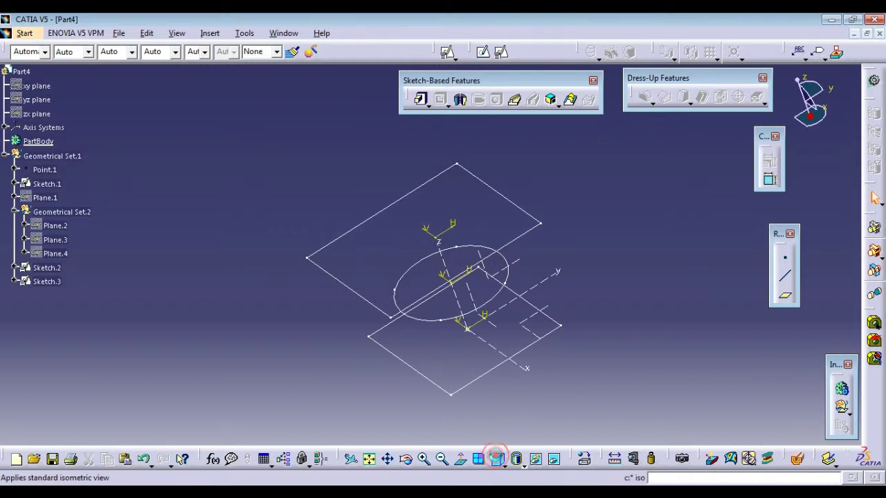
{"action": "left_click", "coordinate": [581, 319]}
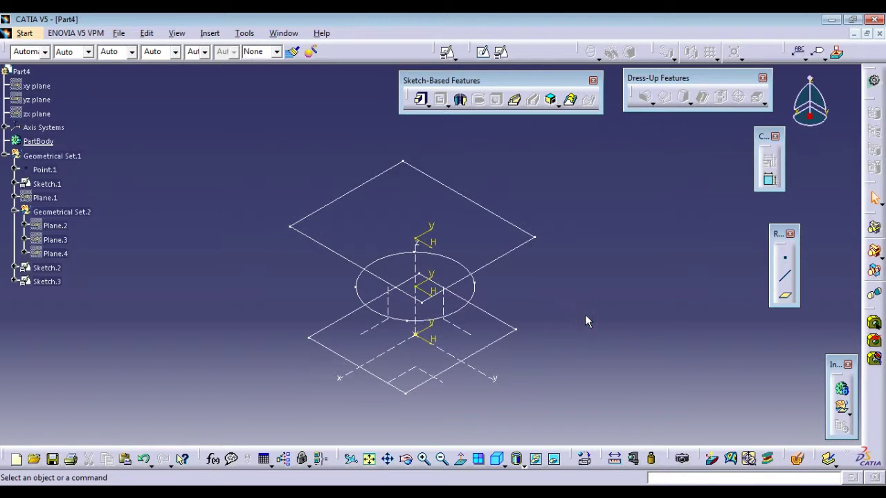
{"action": "left_click", "coordinate": [571, 100]}
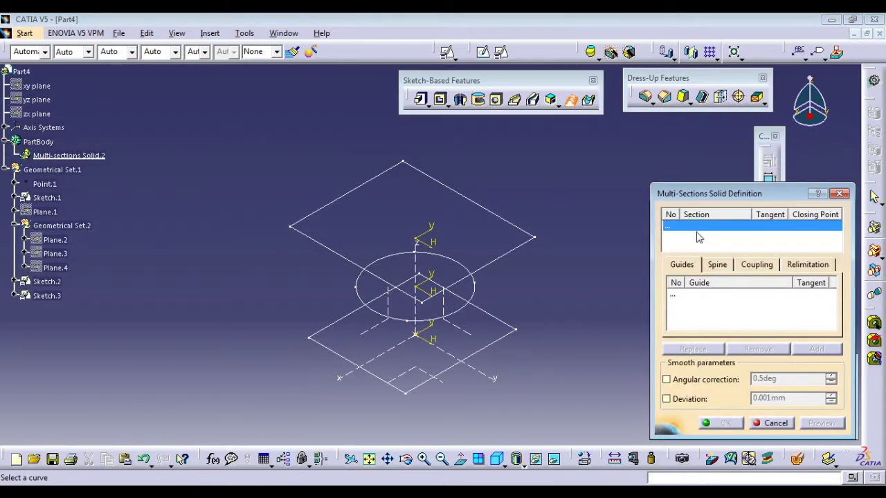
{"action": "left_click", "coordinate": [501, 341]}
{"action": "left_click", "coordinate": [474, 286]}
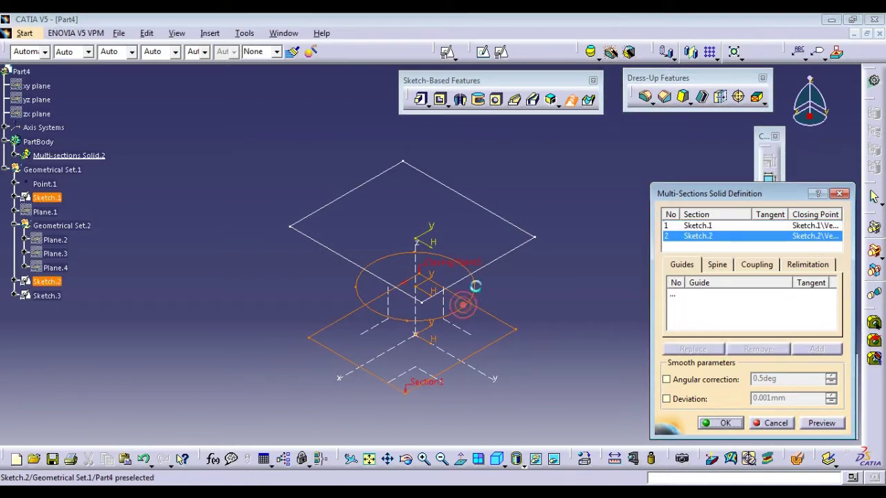
{"action": "left_click", "coordinate": [503, 260]}
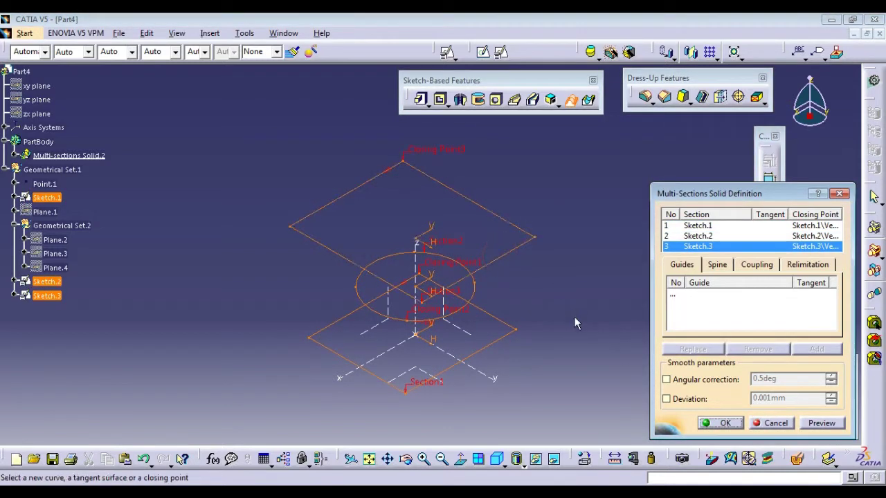
{"action": "mouse_move", "coordinate": [575, 316]}
{"action": "middle_mouse_down"}
{"action": "mouse_move", "coordinate": [575, 268]}
{"action": "mouse_move", "coordinate": [575, 279]}
{"action": "middle_mouse_up"}
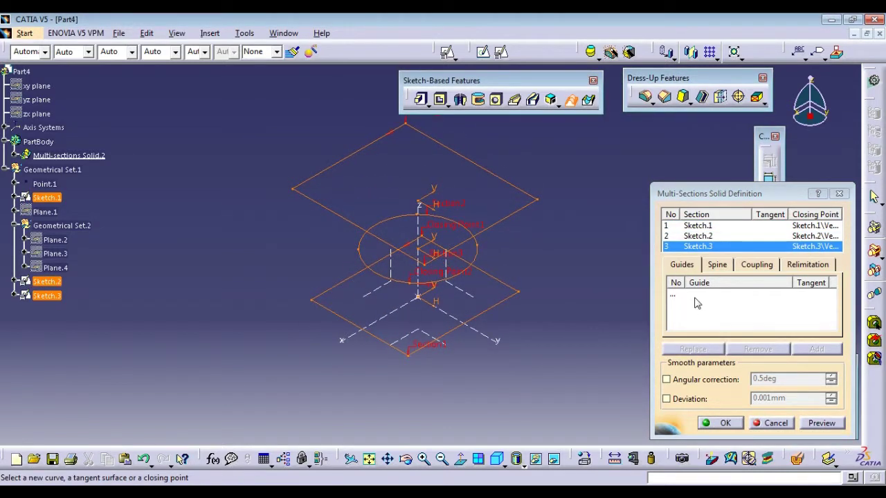
Replace the closing point of the upper rectangle, Sketch.3, with its front corner vertex
{"action": "left_click", "coordinate": [756, 265]}
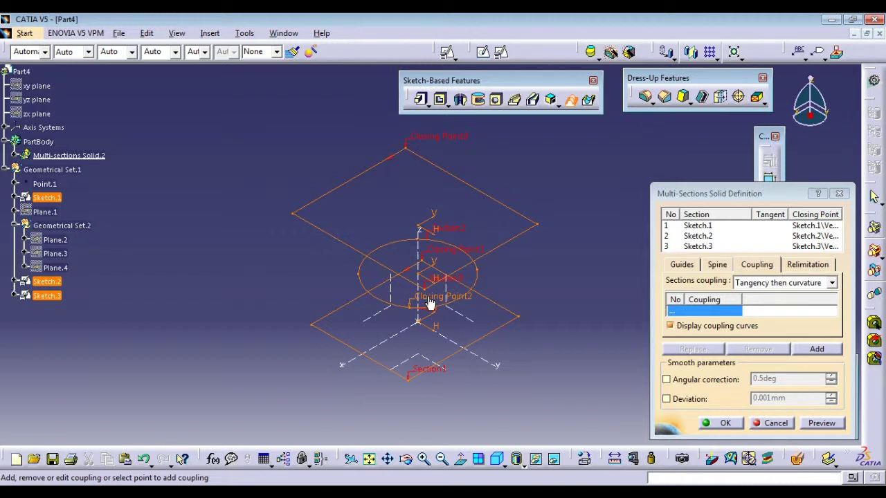
{"action": "right_click", "coordinate": [429, 135]}
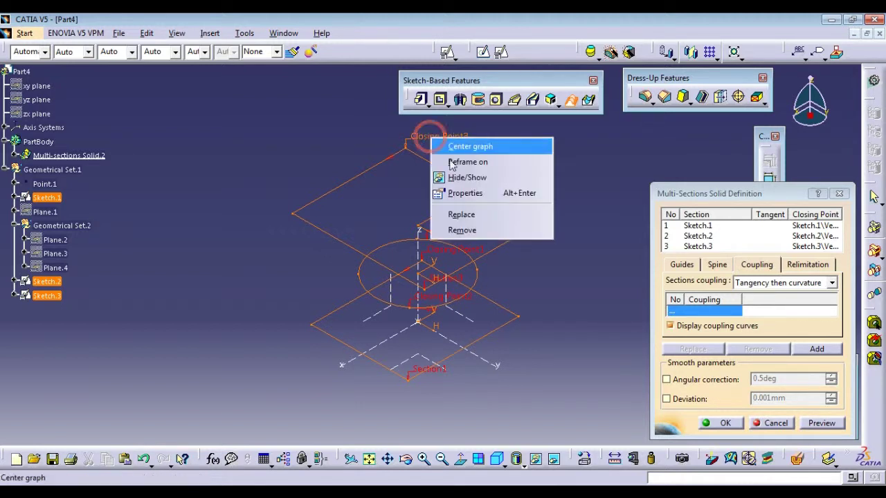
{"action": "left_click", "coordinate": [568, 147]}
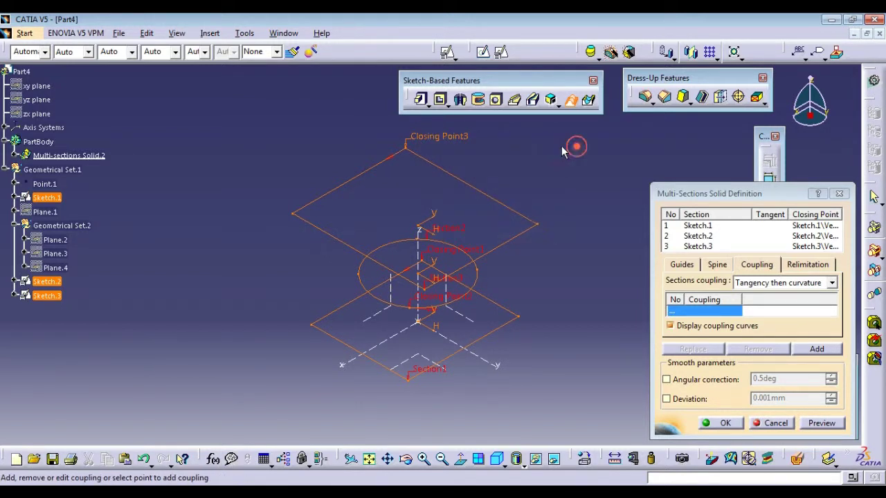
{"action": "right_click", "coordinate": [439, 135]}
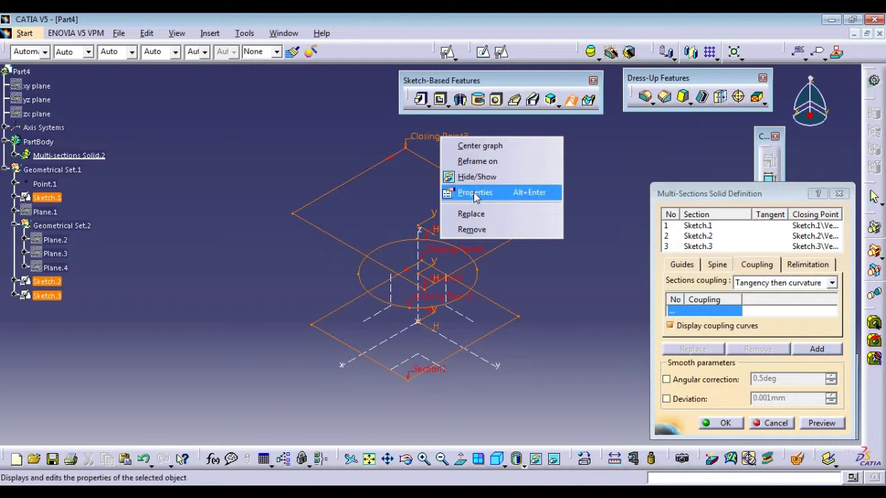
{"action": "left_click", "coordinate": [475, 213]}
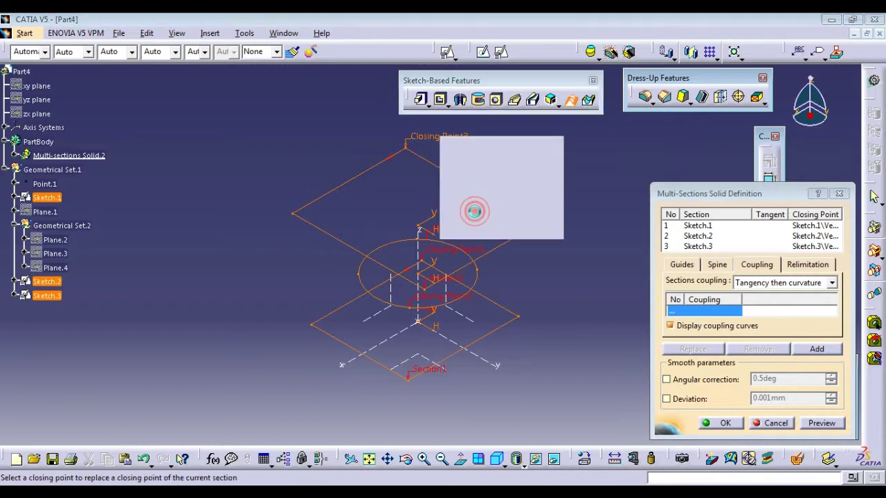
{"action": "left_click", "coordinate": [432, 294]}
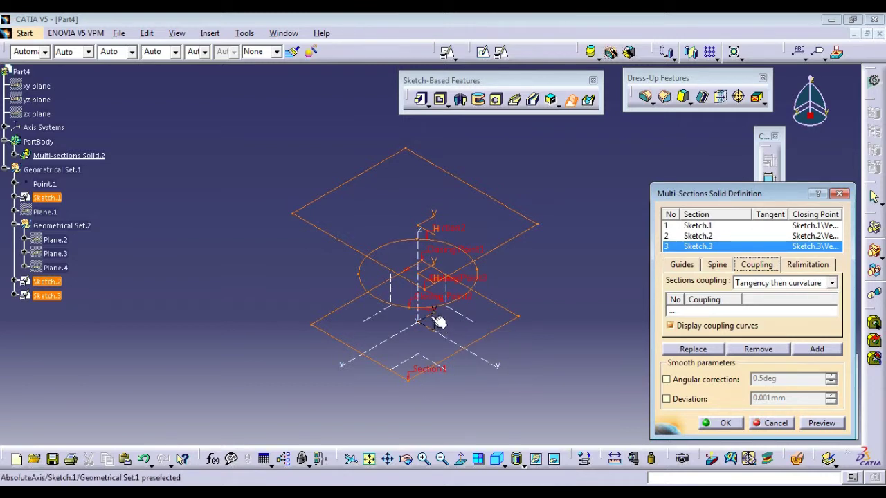
Replace the closing point of the lower rectangle, Sketch.1, with its front corner vertex and try to preview the solid
{"action": "right_click", "coordinate": [441, 254]}
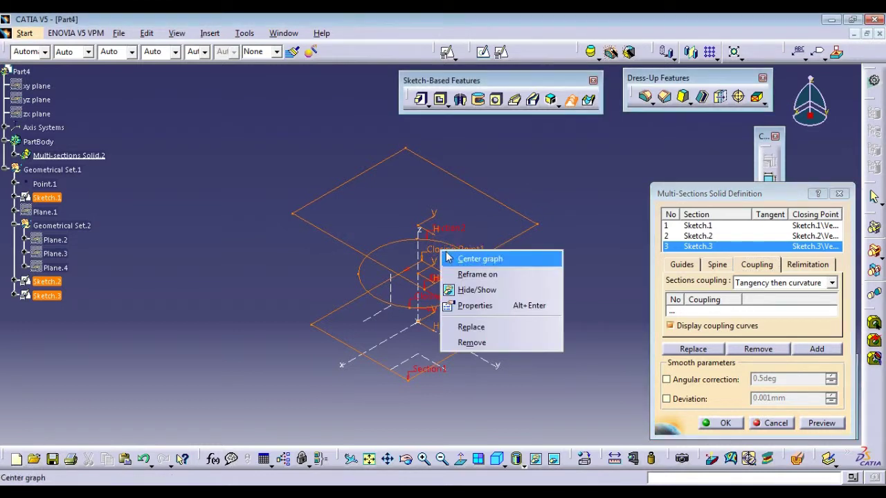
{"action": "left_click", "coordinate": [470, 328]}
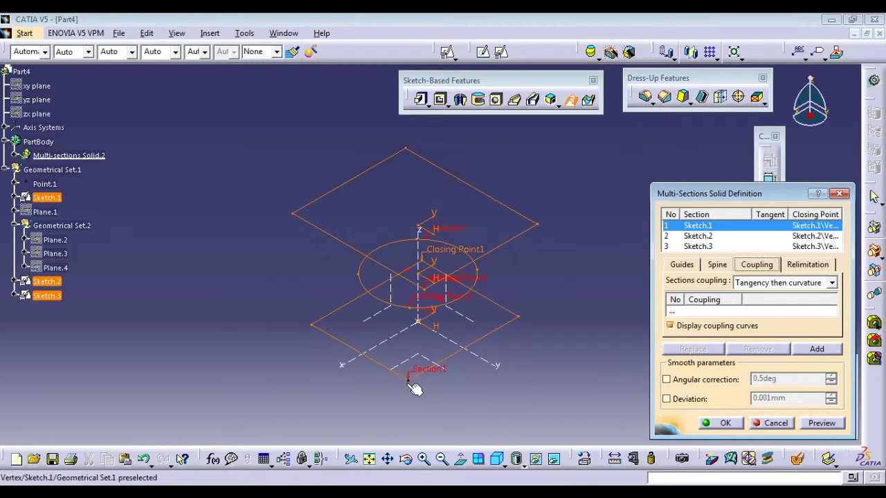
{"action": "left_click", "coordinate": [409, 383]}
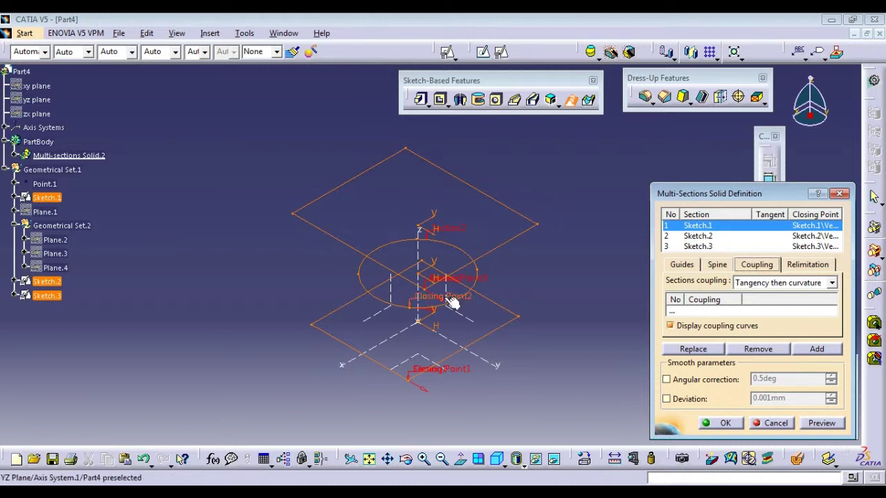
{"action": "left_click", "coordinate": [820, 423]}
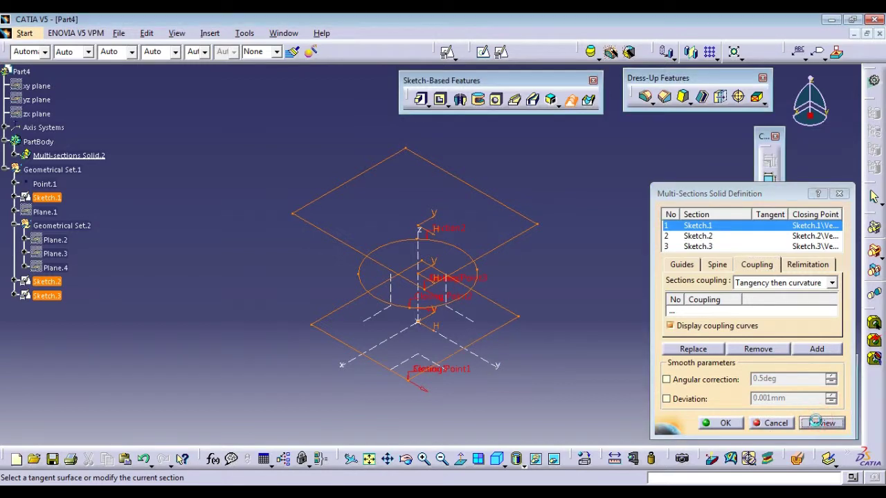
{"action": "left_click", "coordinate": [534, 299]}
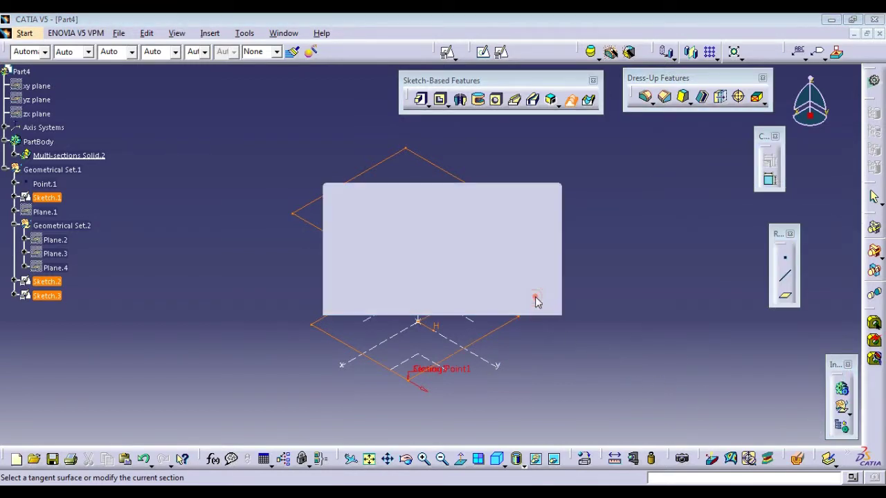
Set the sections coupling to Ratio, preview the three-section solid and inspect its sides
{"action": "left_click", "coordinate": [782, 284]}
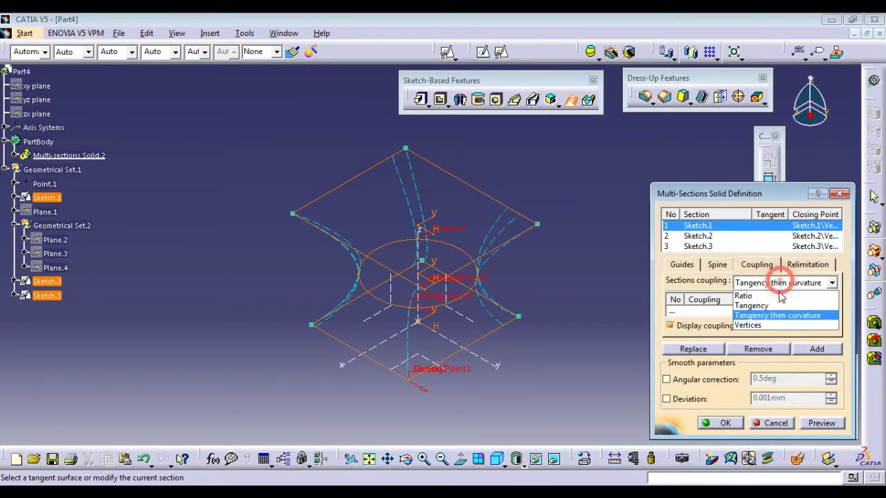
{"action": "left_click", "coordinate": [781, 296]}
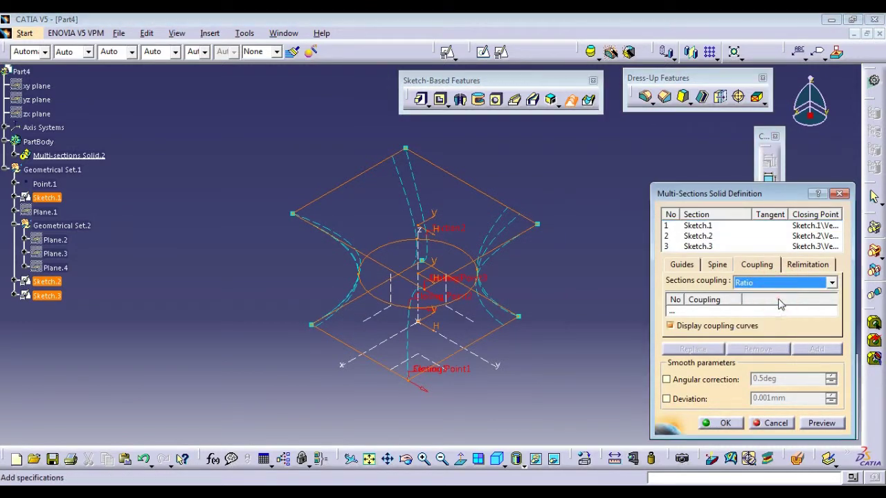
{"action": "left_click", "coordinate": [821, 423]}
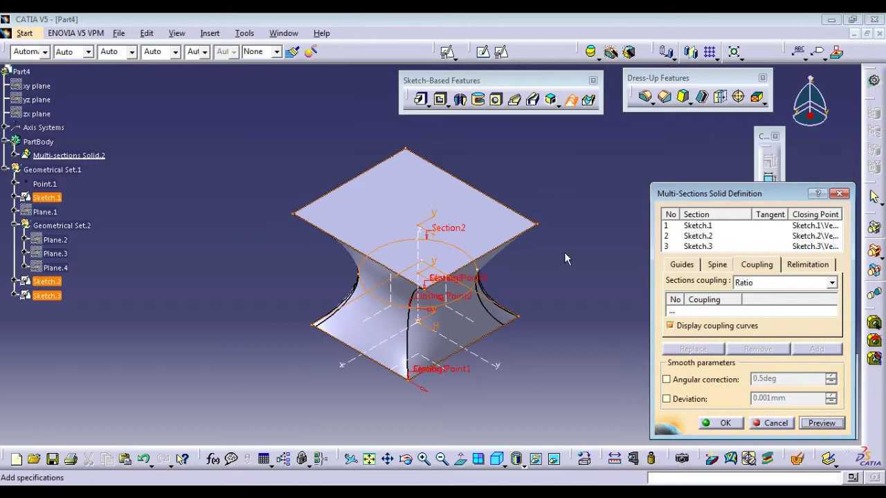
{"action": "middle_click_drag", "start_coordinate": [564, 258], "coordinate": [401, 164]}
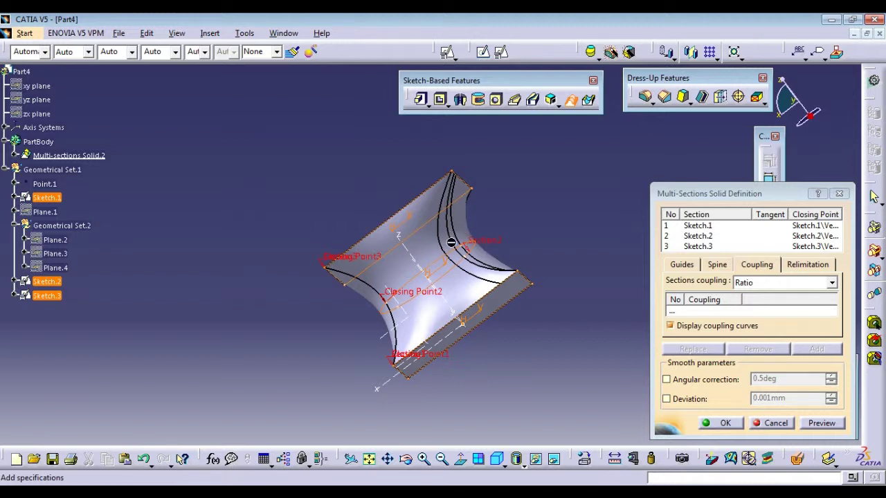
{"action": "middle_click_drag", "start_coordinate": [358, 206], "coordinate": [411, 191]}
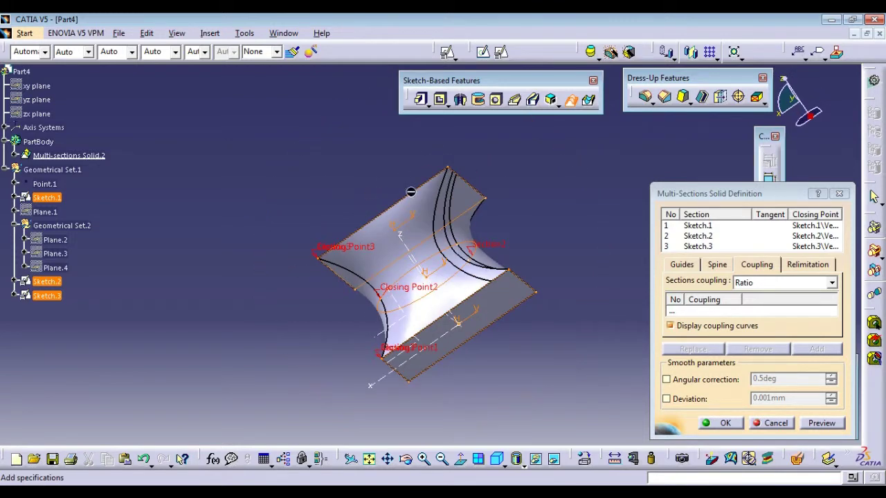
Set the sections coupling to Tangency and try to preview the three-section solid
{"action": "left_click", "coordinate": [800, 283]}
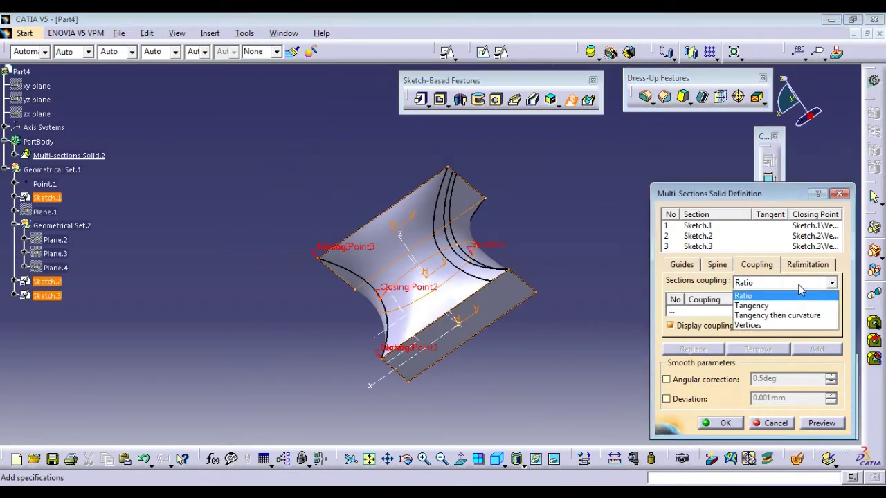
{"action": "left_click", "coordinate": [768, 305]}
{"action": "middle_click_drag", "start_coordinate": [361, 144], "coordinate": [517, 198]}
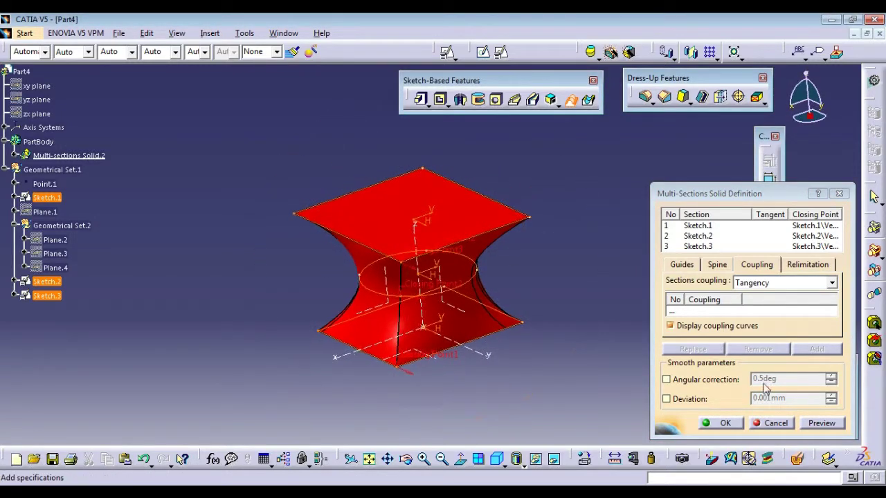
{"action": "left_click", "coordinate": [821, 423]}
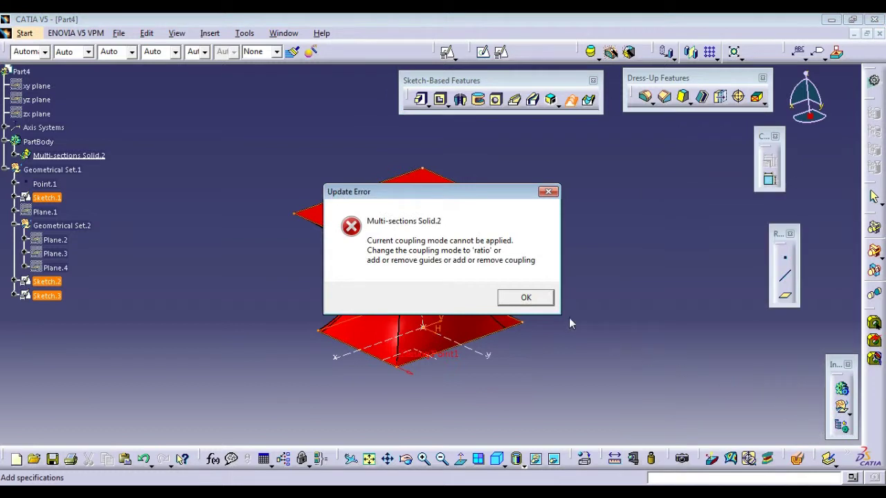
{"action": "left_click", "coordinate": [526, 299]}
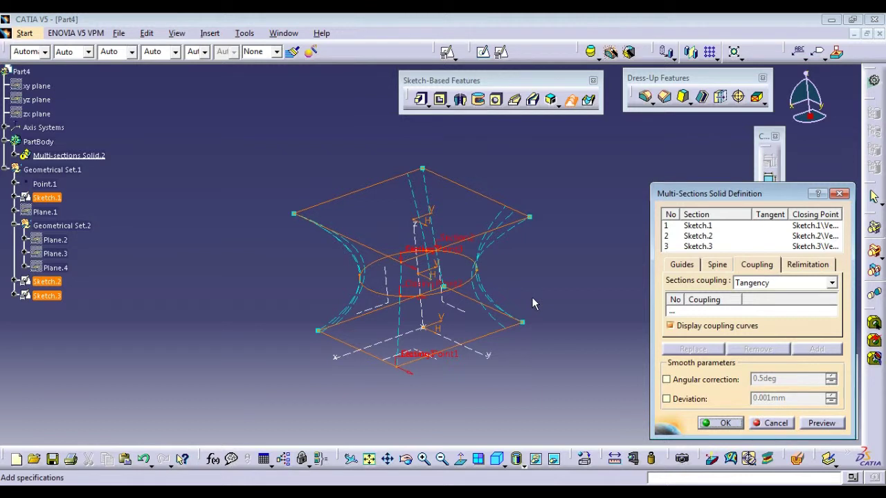
{"action": "left_click", "coordinate": [685, 313]}
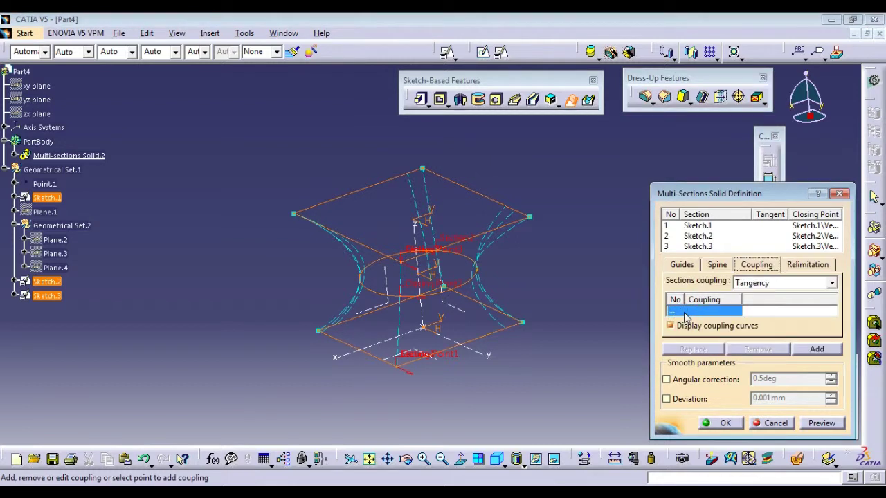
{"action": "right_click", "coordinate": [686, 314]}
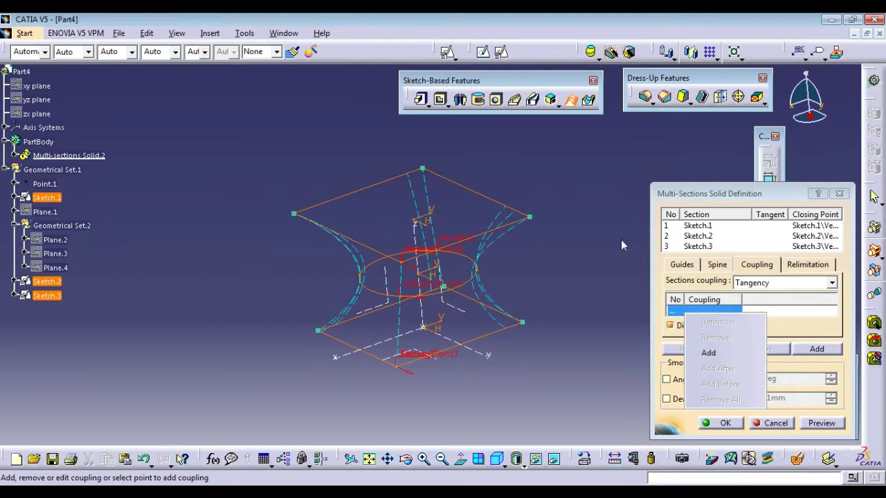
{"action": "key", "text": "Escape"}
Set the sections coupling to Vertices, preview the three-section solid and inspect its sides
{"action": "left_click", "coordinate": [761, 283]}
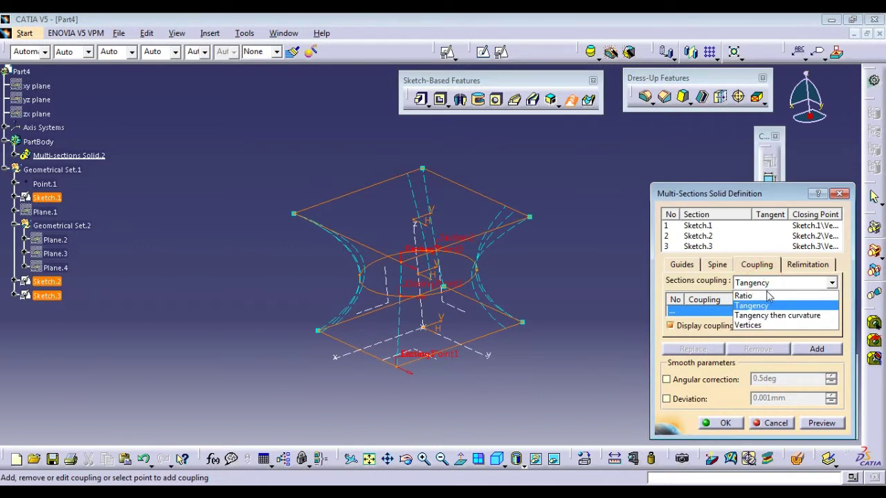
{"action": "left_click", "coordinate": [767, 294]}
{"action": "left_click", "coordinate": [766, 283]}
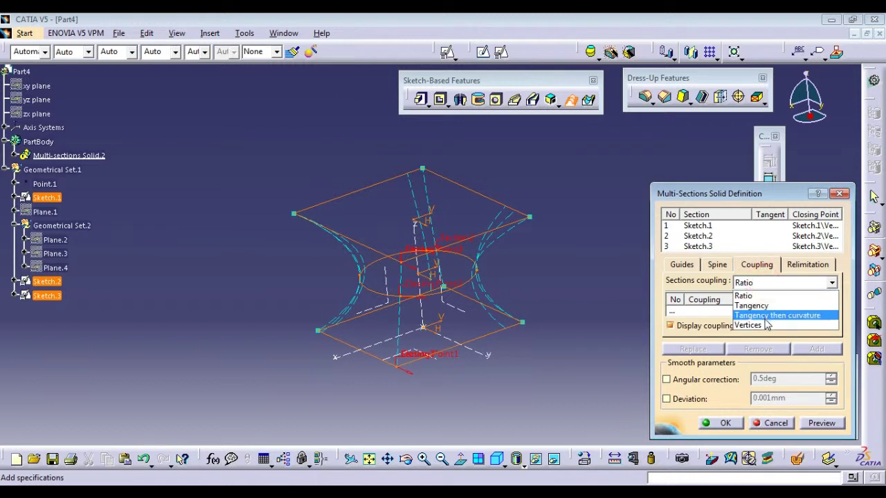
{"action": "left_click", "coordinate": [763, 324]}
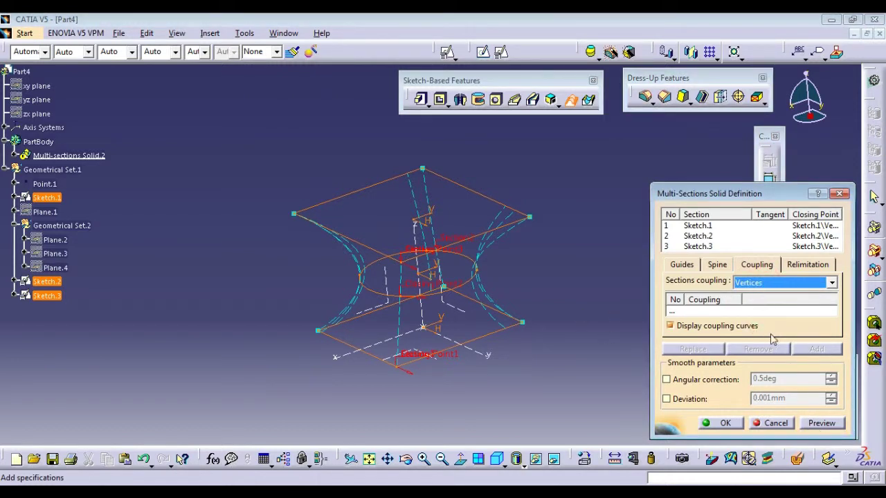
{"action": "left_click", "coordinate": [815, 424]}
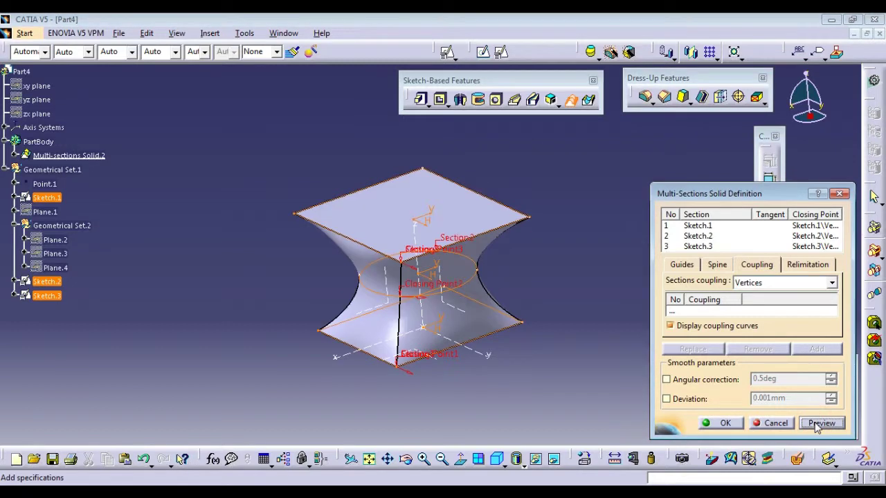
{"action": "middle_click_drag", "start_coordinate": [531, 256], "coordinate": [557, 214]}
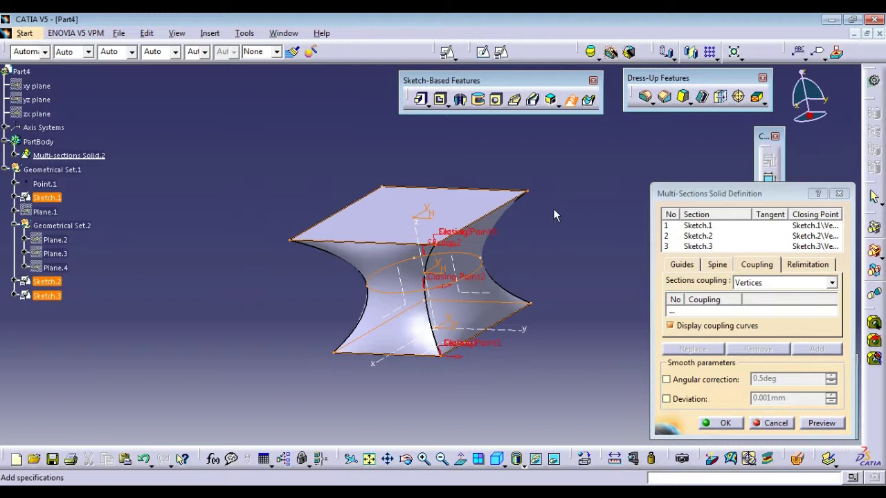
Set the sections coupling back to Tangency and try to preview the three-section solid without manual couplings
{"action": "left_click", "coordinate": [755, 283]}
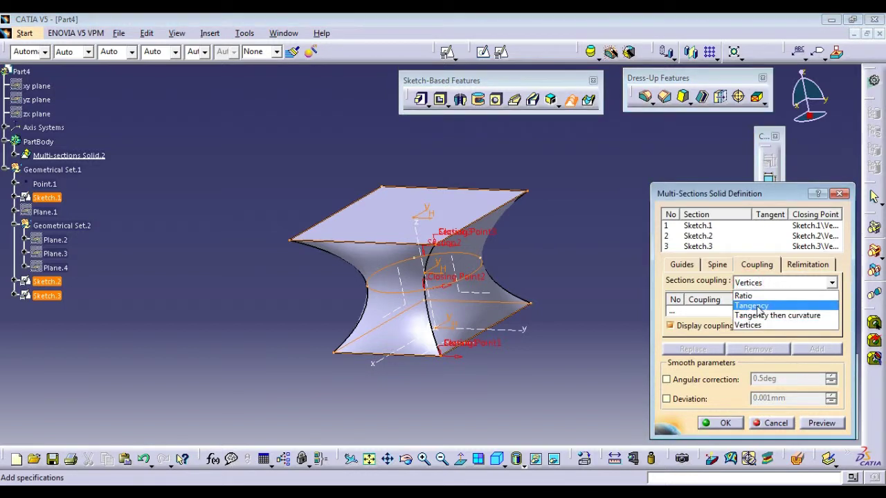
{"action": "left_click", "coordinate": [765, 308]}
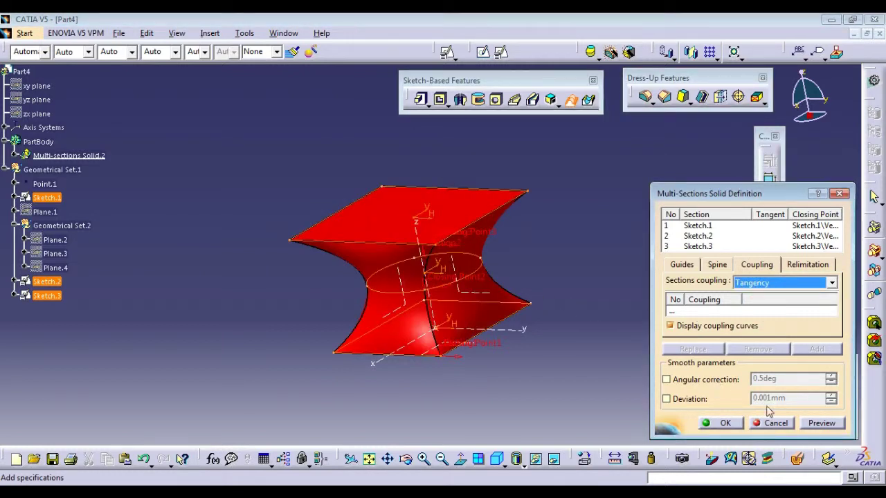
{"action": "left_click", "coordinate": [823, 423]}
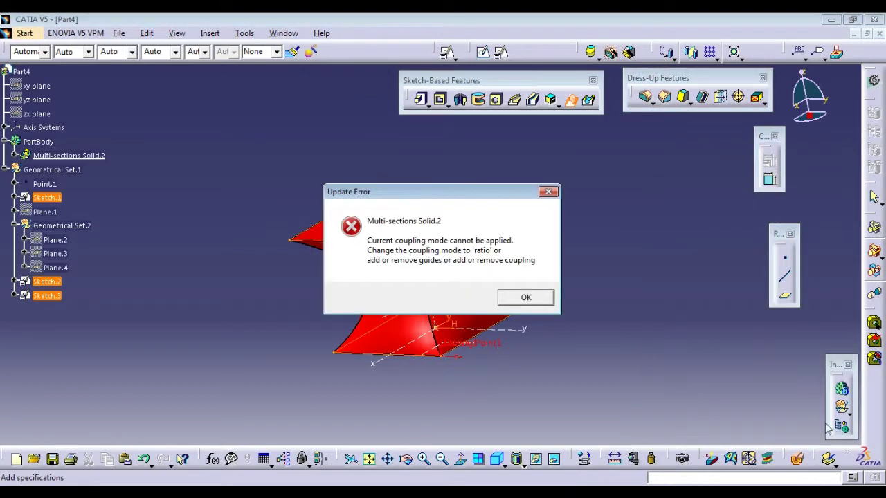
{"action": "left_click", "coordinate": [531, 296]}
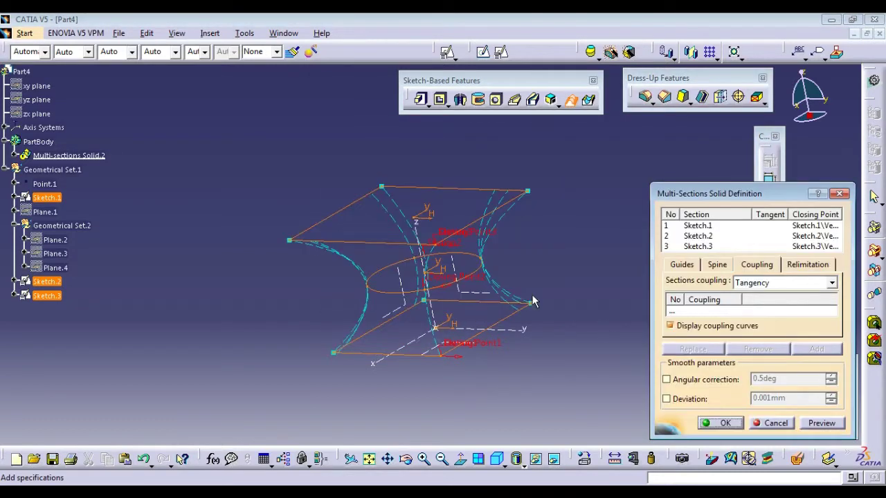
Add a manual coupling through the front corner vertices of Sketch.1 and Sketch.3 and the matching vertex of the circle, Sketch.2
{"action": "left_click", "coordinate": [696, 311]}
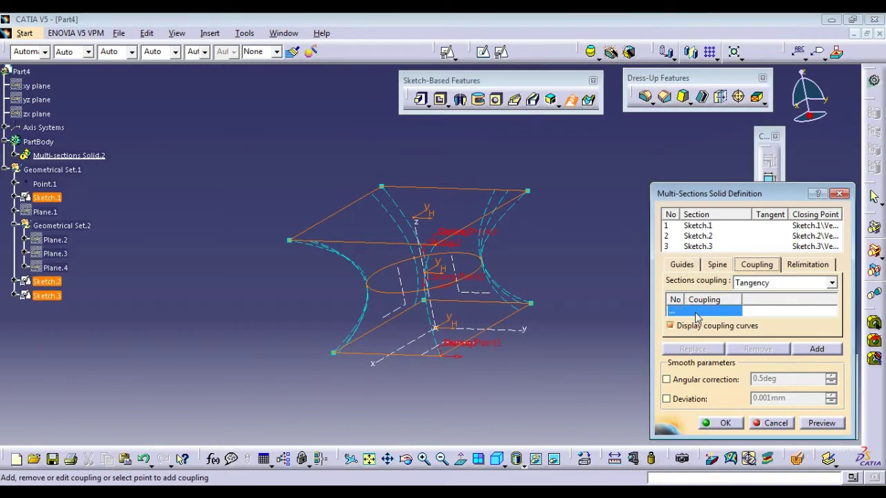
{"action": "right_click", "coordinate": [697, 313]}
{"action": "left_click", "coordinate": [718, 350]}
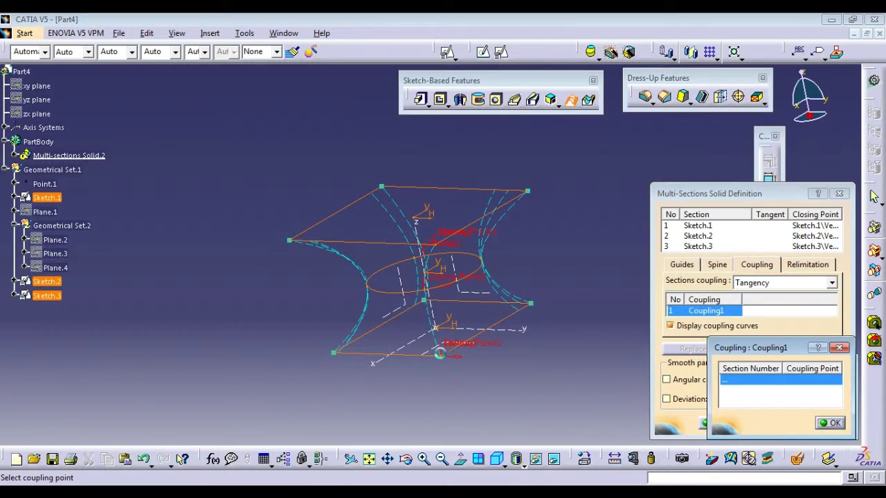
{"action": "left_click", "coordinate": [440, 355]}
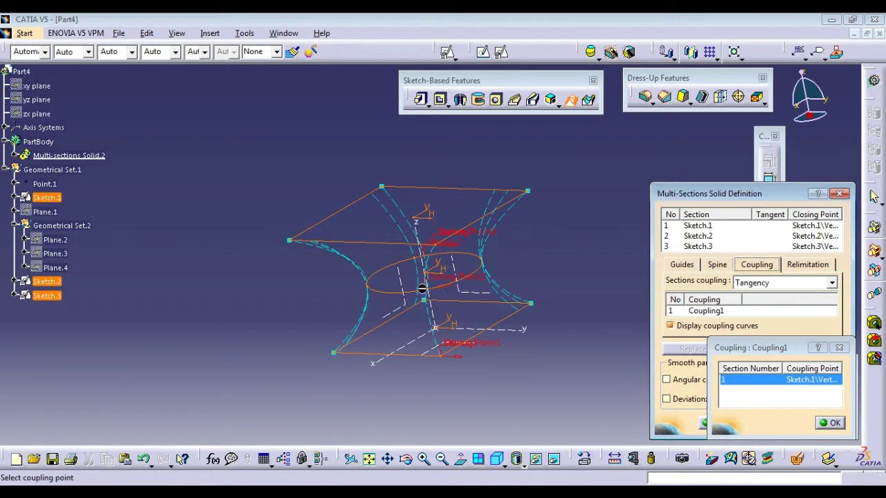
{"action": "left_click", "coordinate": [424, 299]}
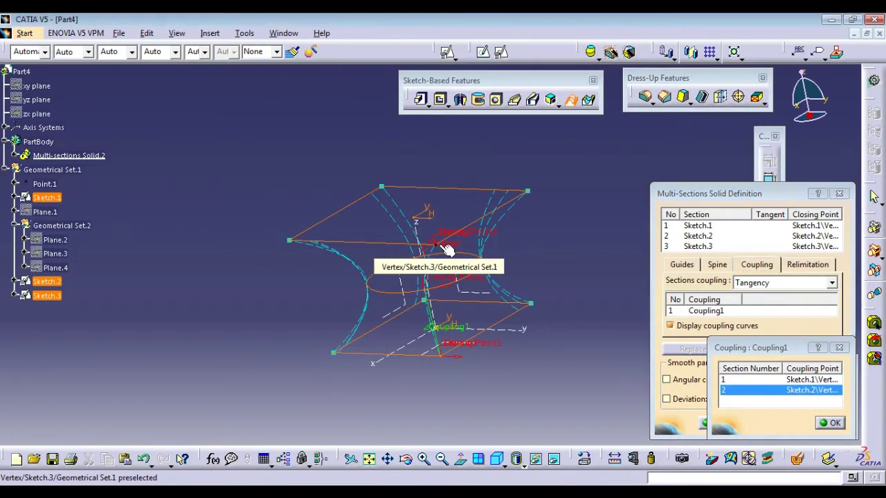
{"action": "left_click", "coordinate": [446, 249]}
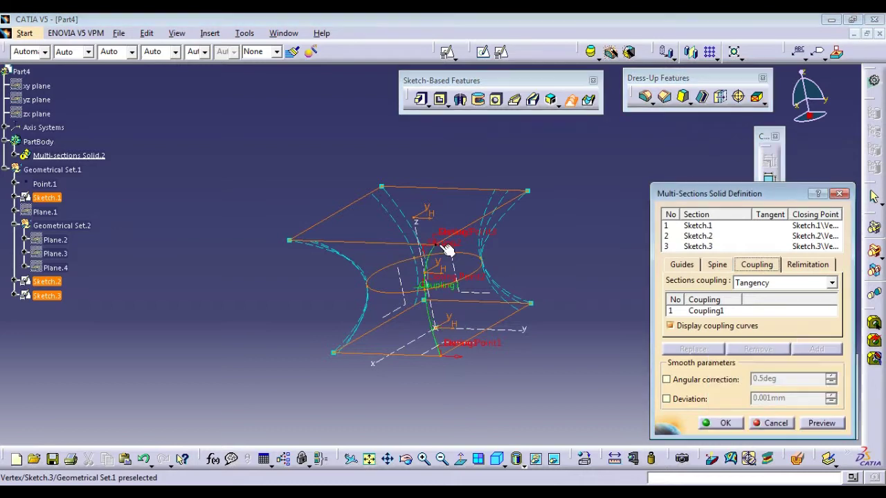
Add two more couplings joining the right and left corner vertices of both rectangles through the matching vertices on the circle
{"action": "left_click", "coordinate": [528, 303]}
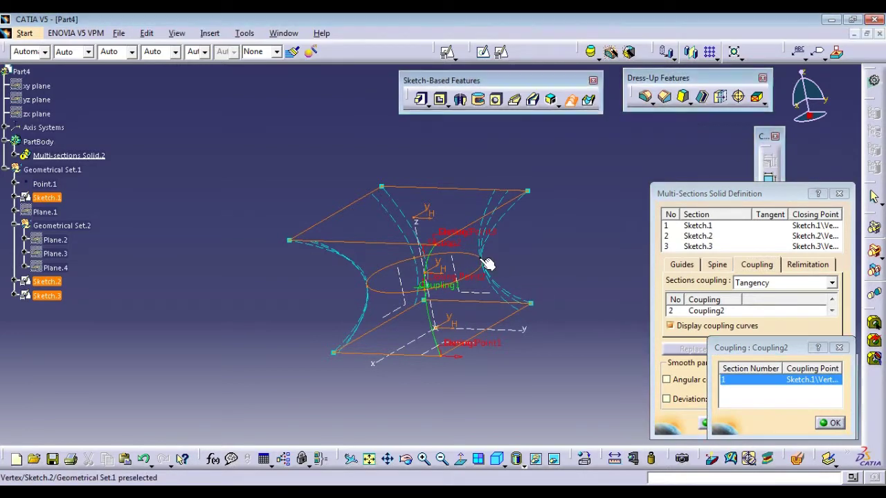
{"action": "left_click", "coordinate": [486, 262]}
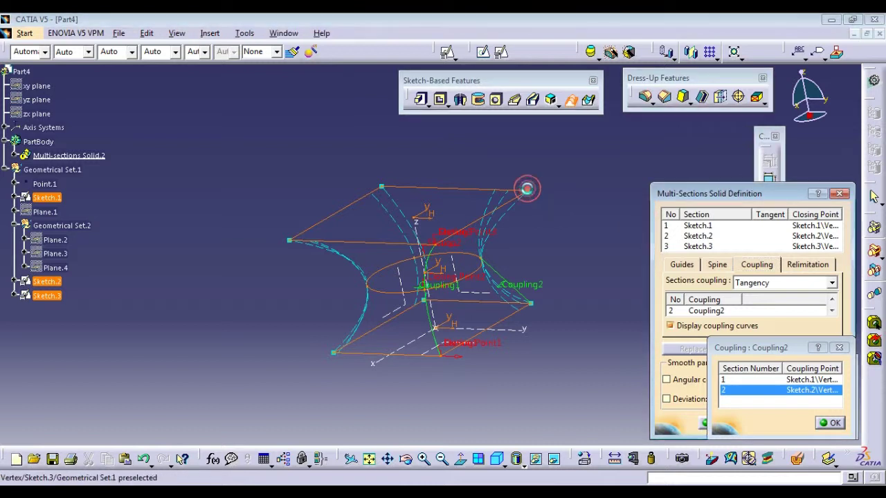
{"action": "left_click", "coordinate": [527, 191]}
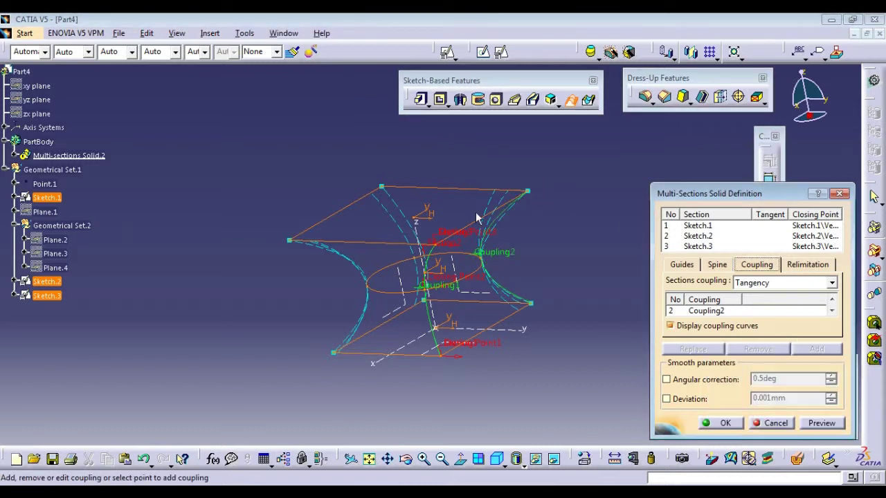
{"action": "left_click", "coordinate": [333, 351]}
{"action": "left_click", "coordinate": [365, 282]}
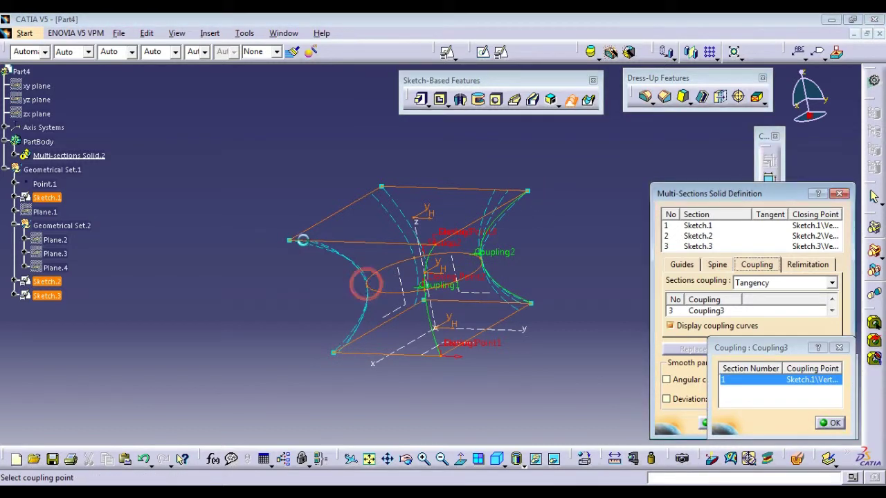
{"action": "left_click", "coordinate": [290, 240]}
Add a fourth coupling through the rear corner vertices and the circle's matching vertex, preview the solid and inspect its sides
{"action": "middle_click_drag", "start_coordinate": [303, 193], "coordinate": [306, 269]}
{"action": "left_click", "coordinate": [325, 262]}
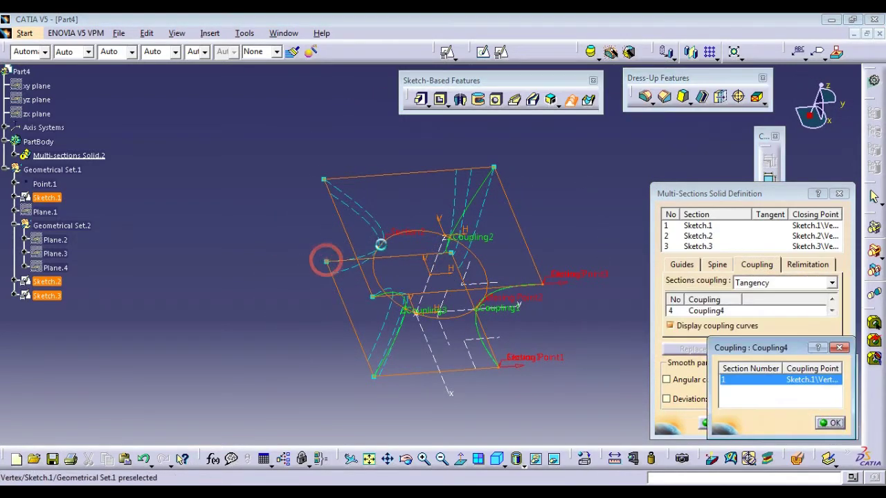
{"action": "left_click", "coordinate": [379, 249]}
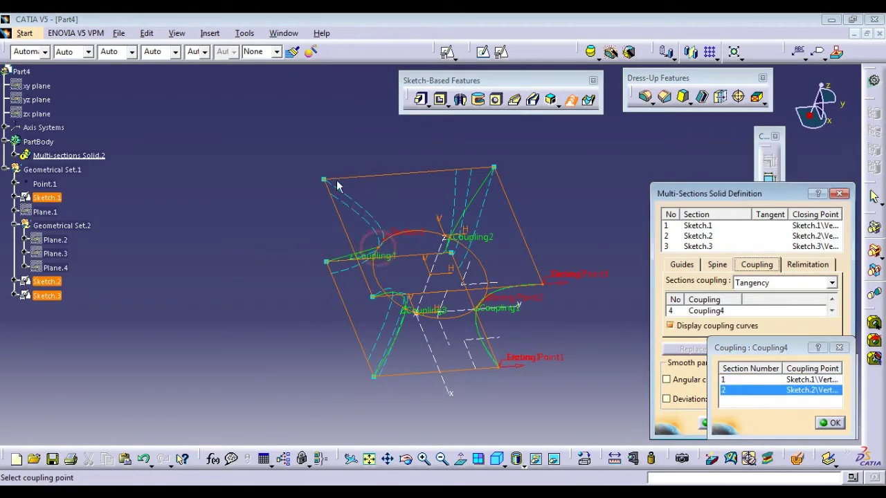
{"action": "left_click", "coordinate": [326, 180]}
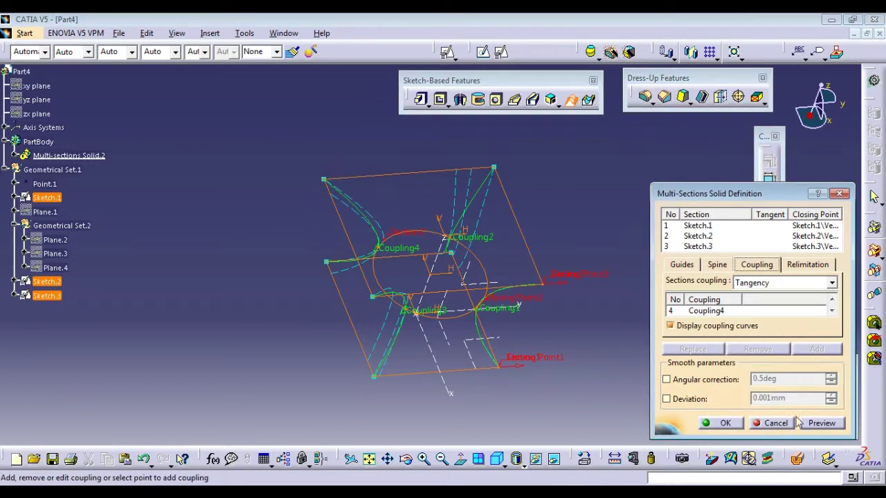
{"action": "left_click", "coordinate": [824, 423]}
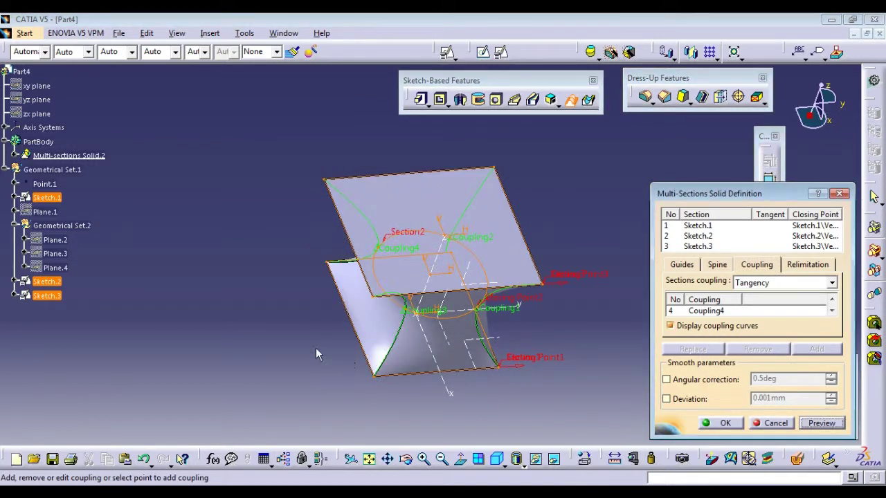
{"action": "middle_click_drag", "start_coordinate": [289, 329], "coordinate": [333, 146]}
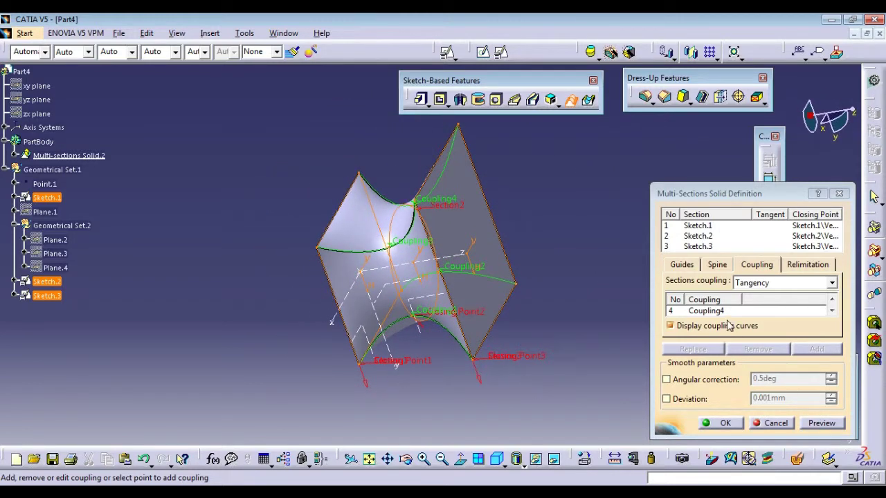
Set the sections coupling to Tangency then curvature, preview the manually coupled solid and inspect it from several sides
{"action": "left_click", "coordinate": [773, 288]}
{"action": "left_click", "coordinate": [768, 283]}
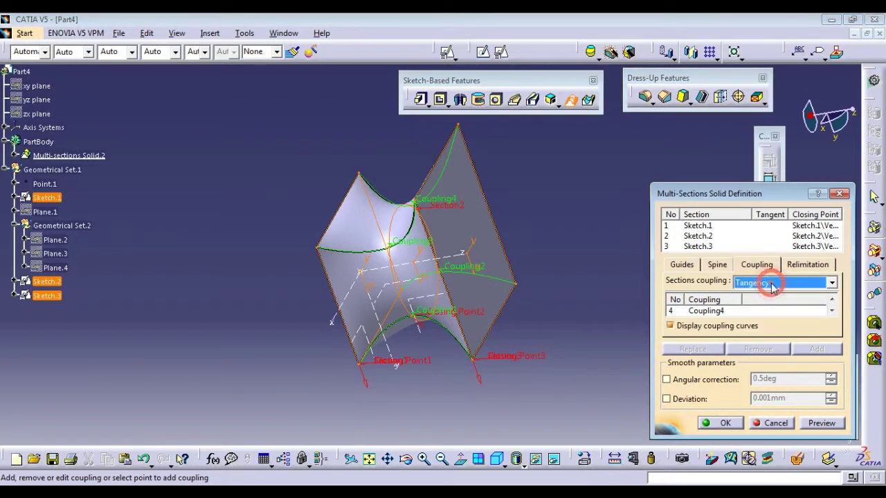
{"action": "left_click", "coordinate": [769, 283]}
{"action": "left_click", "coordinate": [776, 317]}
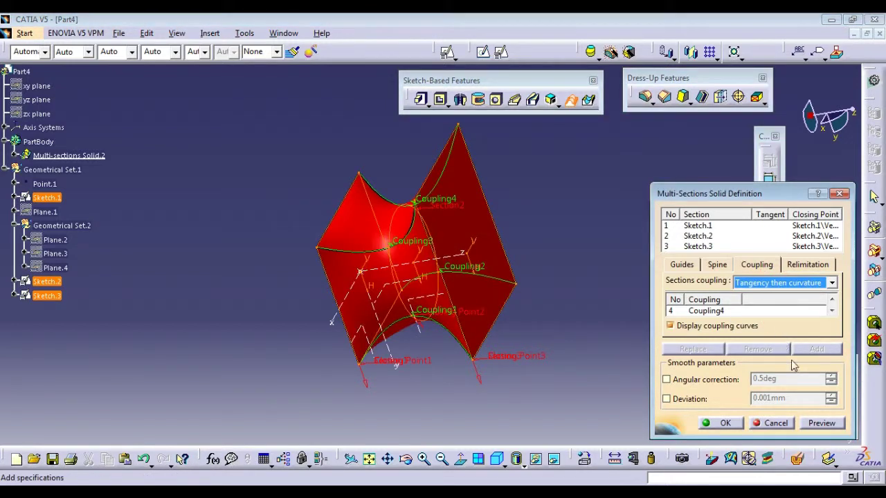
{"action": "left_click", "coordinate": [822, 423]}
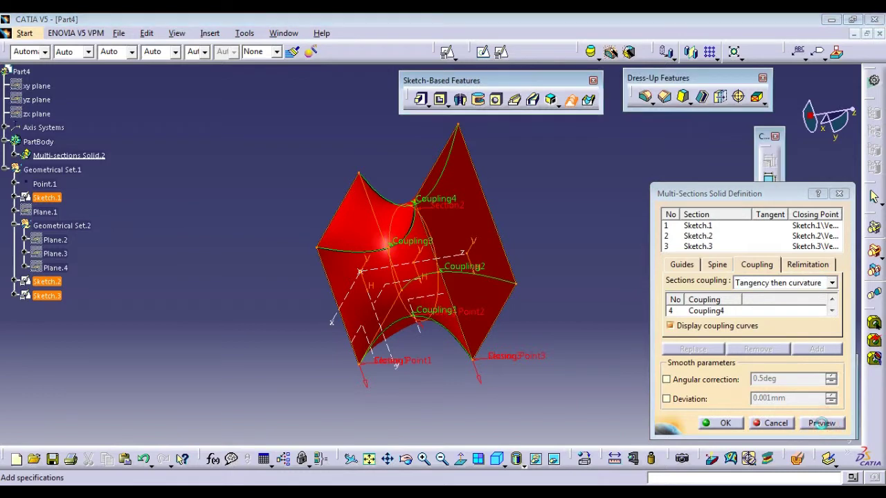
{"action": "middle_click_drag", "start_coordinate": [573, 232], "coordinate": [338, 100]}
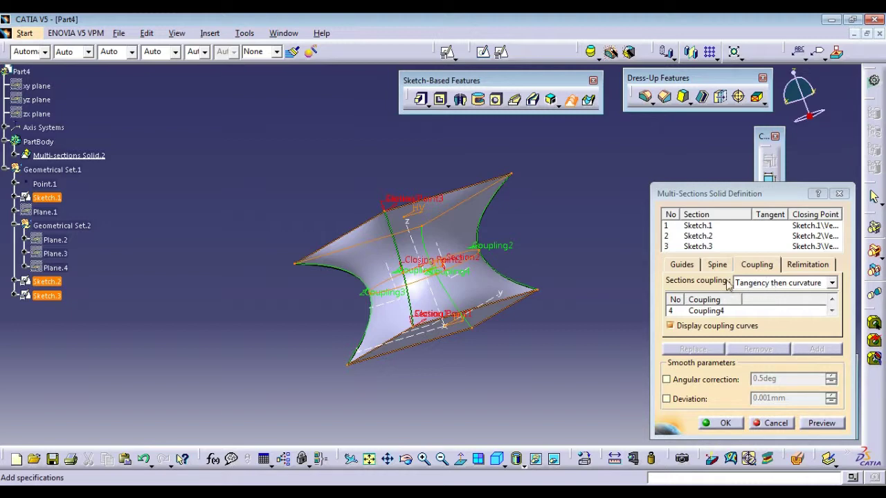
{"action": "middle_click_drag", "start_coordinate": [343, 180], "coordinate": [713, 313]}
Compare previews of the coupled solid with the sections coupling set to Tangency and to Tangency then curvature
{"action": "left_click", "coordinate": [785, 283]}
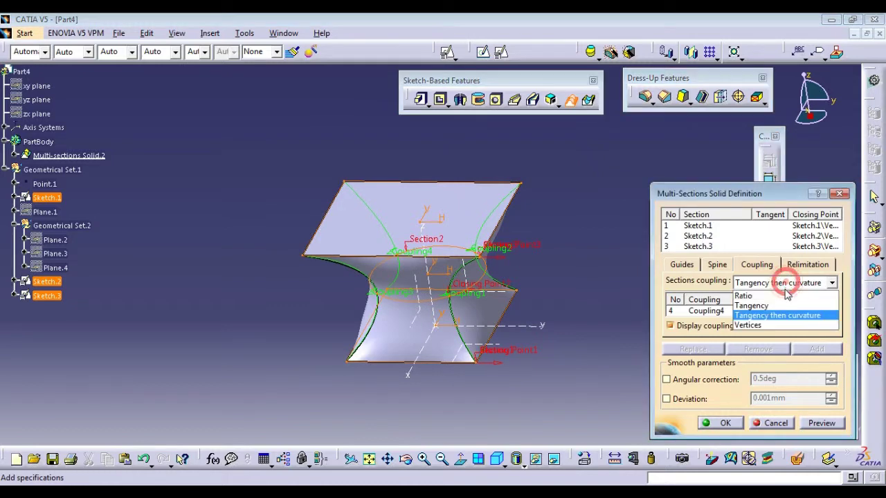
{"action": "left_click", "coordinate": [779, 305]}
{"action": "left_click", "coordinate": [820, 423]}
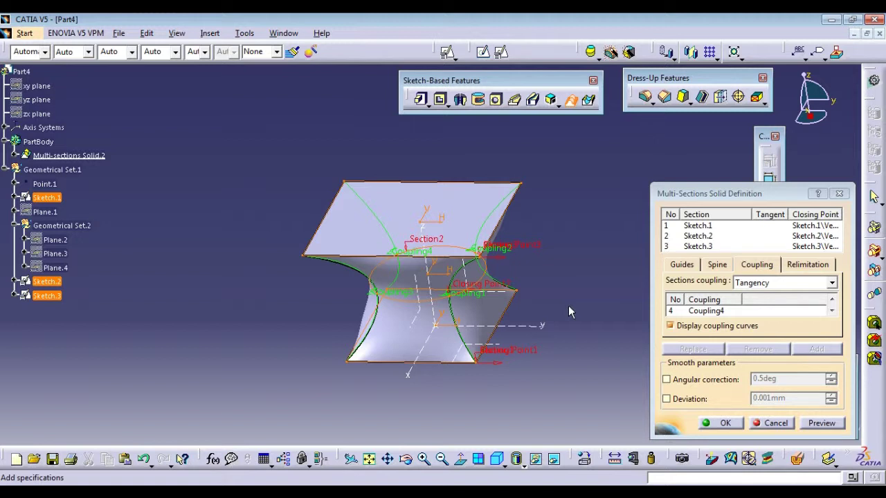
{"action": "left_click", "coordinate": [793, 282]}
{"action": "left_click", "coordinate": [778, 315]}
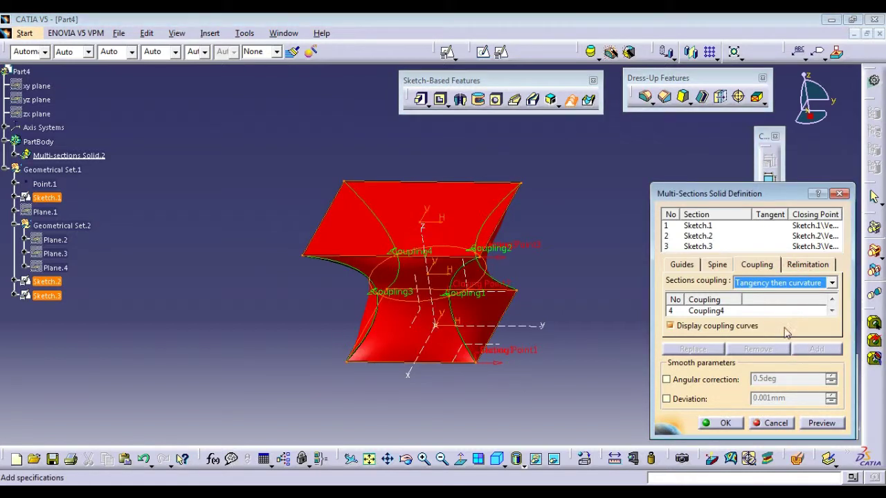
{"action": "left_click", "coordinate": [822, 424]}
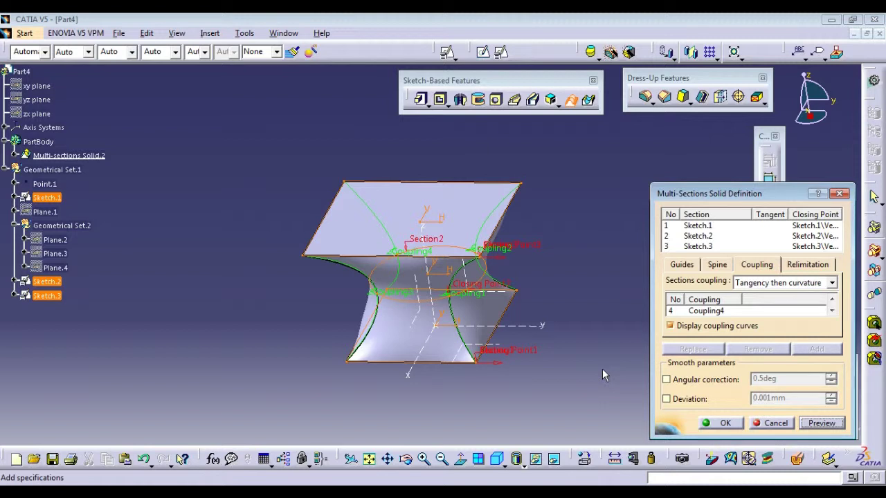
Set the sections coupling to Vertices, preview the manually coupled solid and inspect its shape
{"action": "left_click", "coordinate": [789, 289]}
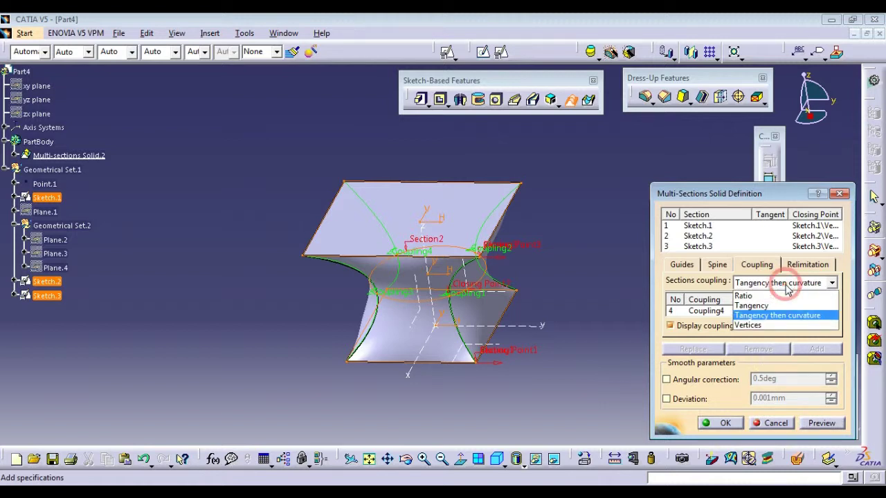
{"action": "left_click", "coordinate": [776, 325]}
{"action": "left_click", "coordinate": [821, 423]}
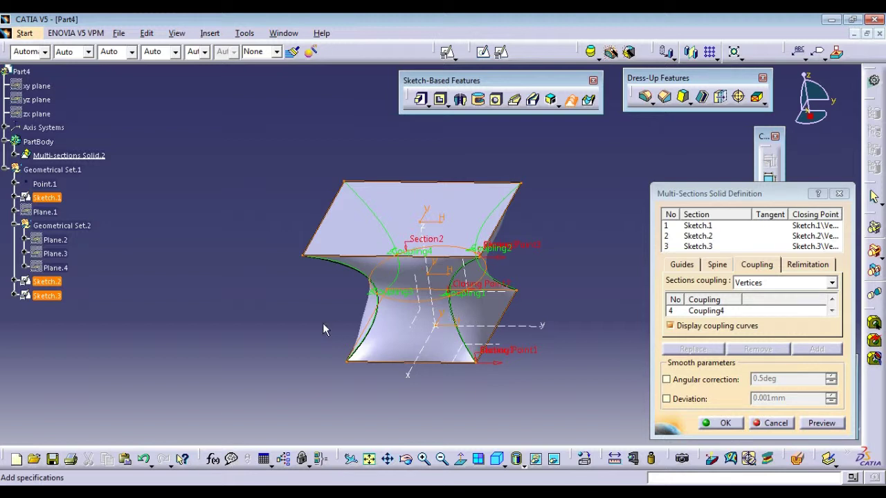
{"action": "middle_click_drag", "start_coordinate": [322, 322], "coordinate": [348, 285]}
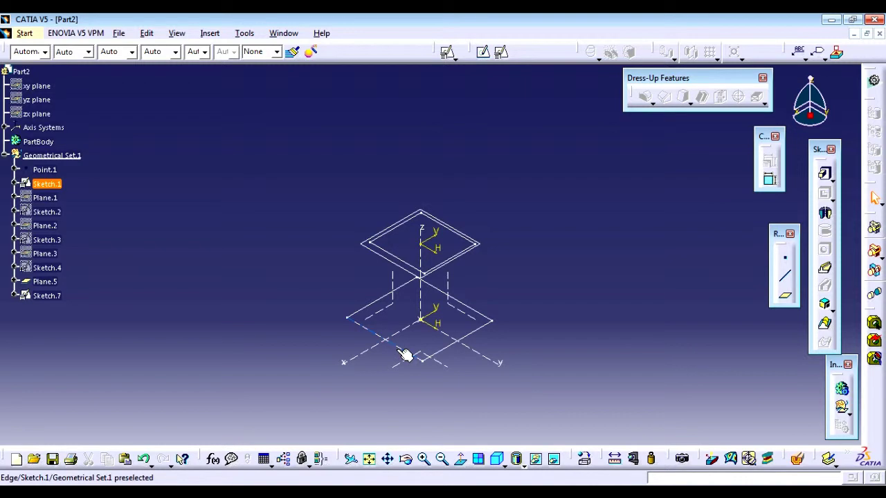
In Part2, hide the larger of the two overlapping upper rectangle sketches
{"action": "left_click", "coordinate": [388, 260]}
{"action": "right_click", "coordinate": [387, 260]}
{"action": "left_click", "coordinate": [455, 259]}
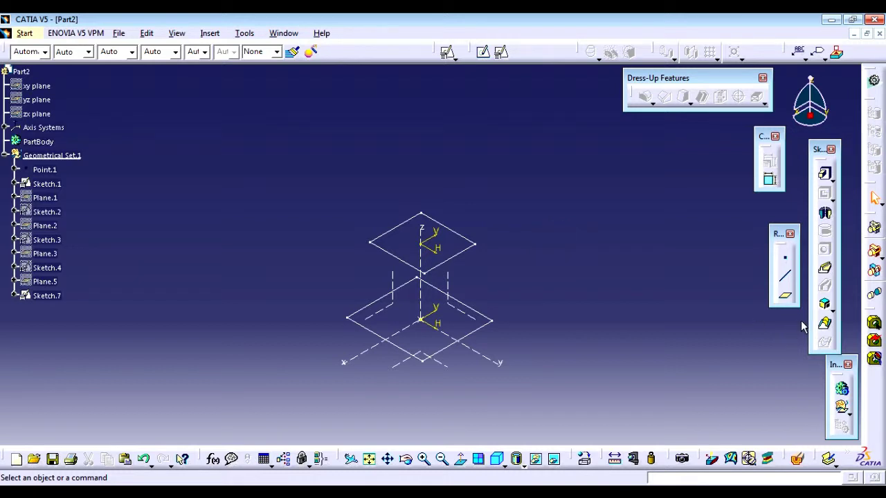
Start a multi-sections solid in Part2 with the lower rectangle, Sketch.1, and the upper rectangle, Sketch.7, as its sections
{"action": "mouse_move", "coordinate": [822, 152]}
{"action": "left_mouse_down"}
{"action": "mouse_move", "coordinate": [612, 131]}
{"action": "mouse_move", "coordinate": [575, 113]}
{"action": "mouse_move", "coordinate": [409, 80]}
{"action": "left_mouse_up"}
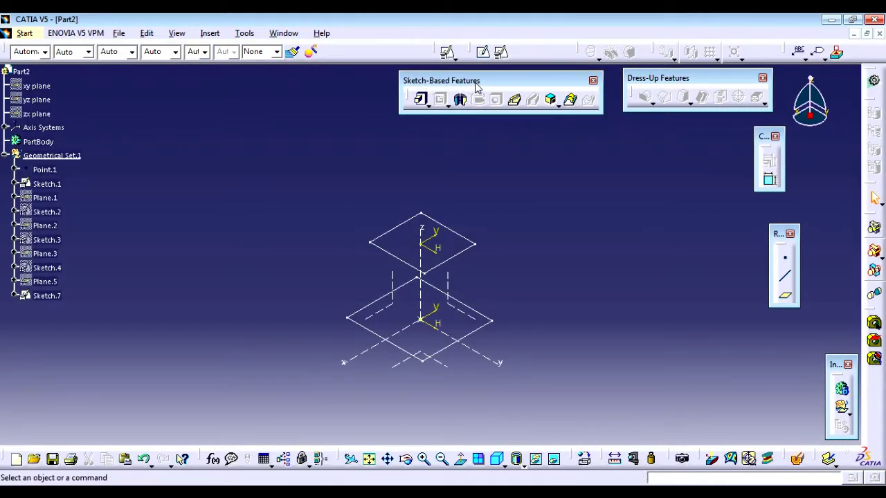
{"action": "left_click", "coordinate": [571, 102]}
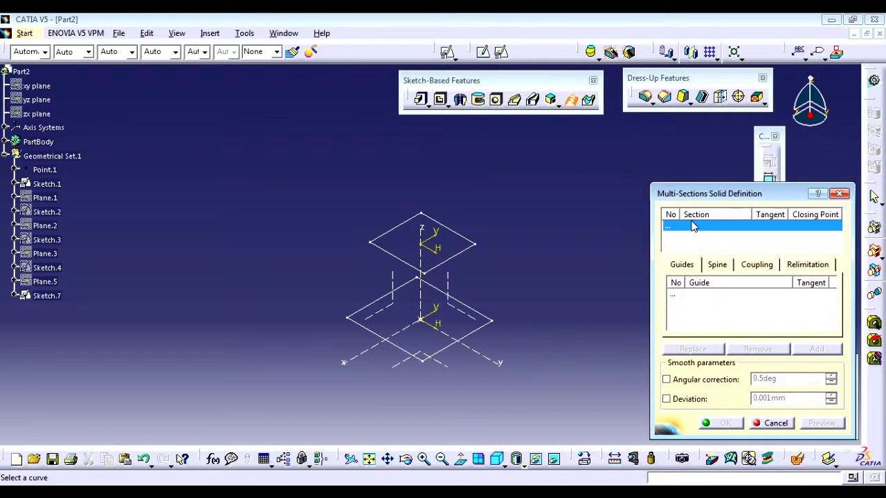
{"action": "left_click", "coordinate": [473, 332]}
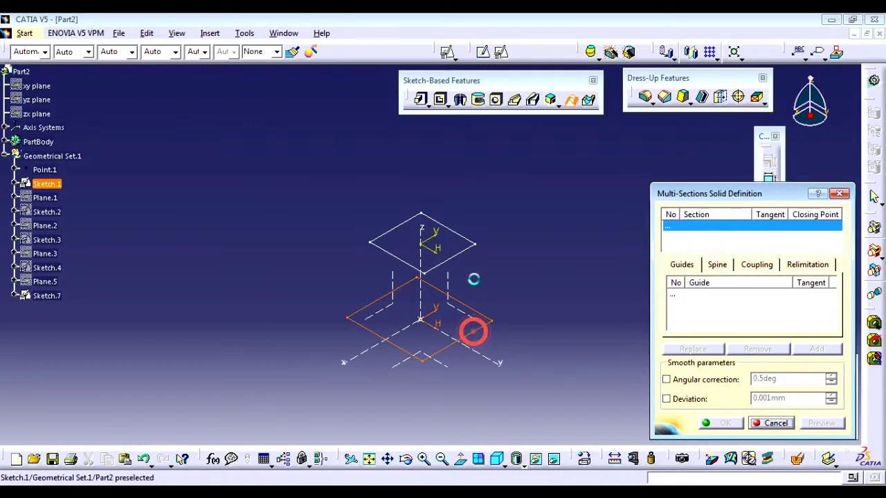
{"action": "left_click", "coordinate": [466, 247]}
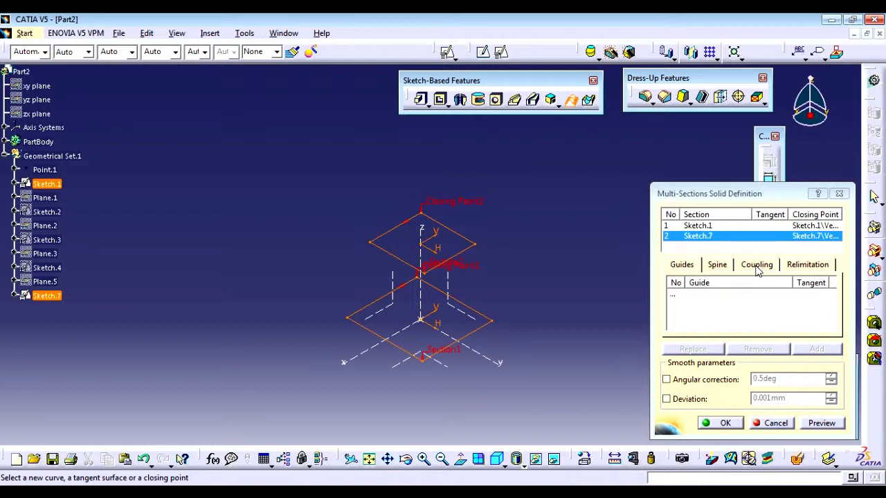
Set the sections coupling of the two-rectangle solid to Ratio and preview the shape
{"action": "left_click", "coordinate": [757, 266]}
{"action": "left_click", "coordinate": [766, 282]}
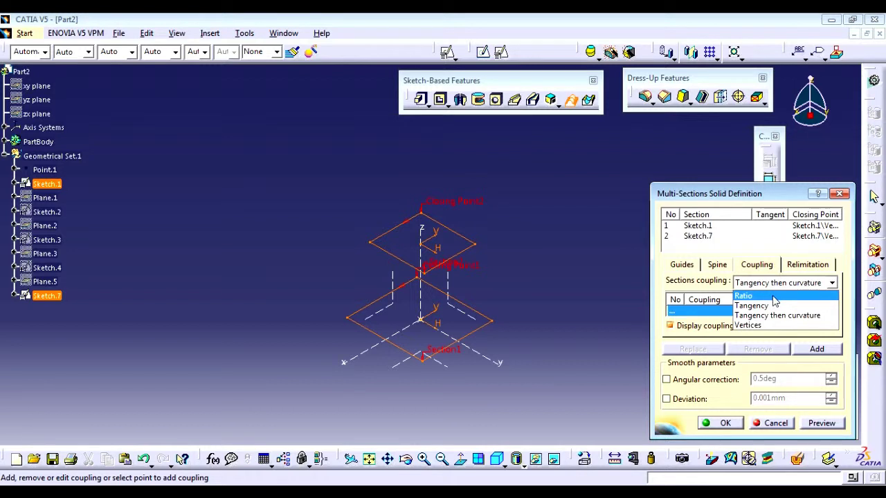
{"action": "left_click", "coordinate": [773, 296]}
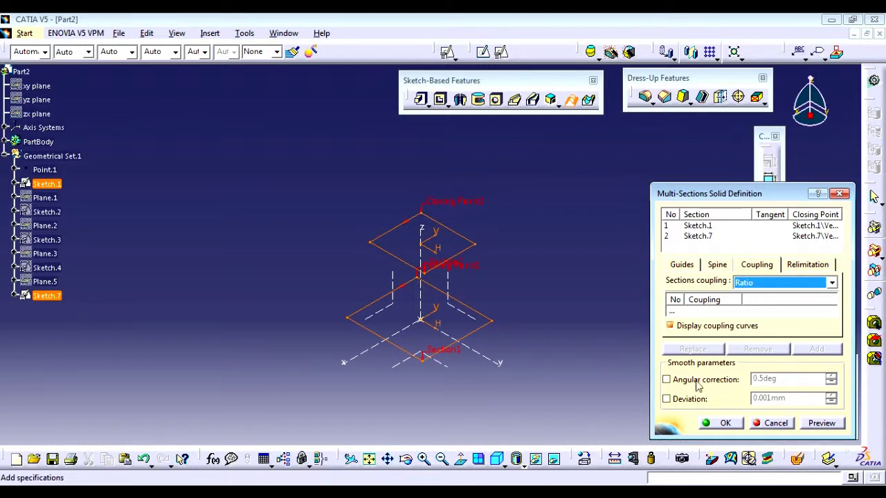
{"action": "left_click", "coordinate": [822, 424]}
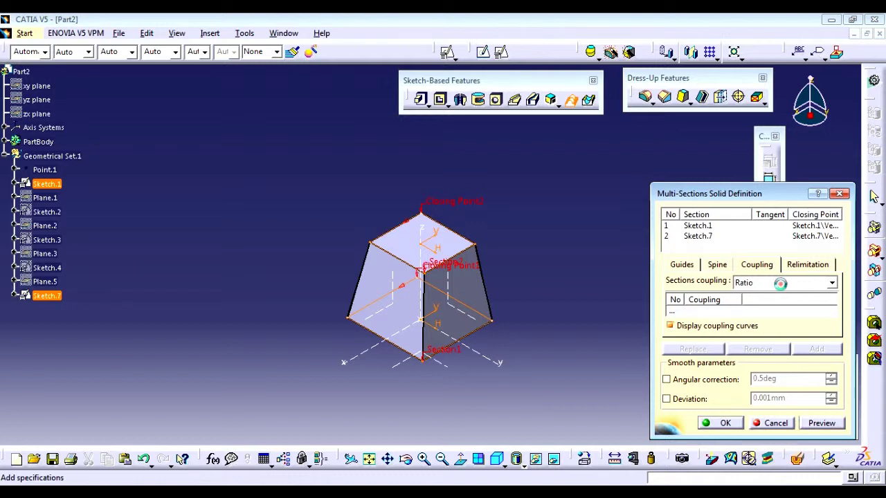
Compare previews of the two-rectangle solid with the sections coupling set to Tangency and to Tangency then curvature
{"action": "left_click", "coordinate": [782, 282]}
{"action": "left_click", "coordinate": [778, 305]}
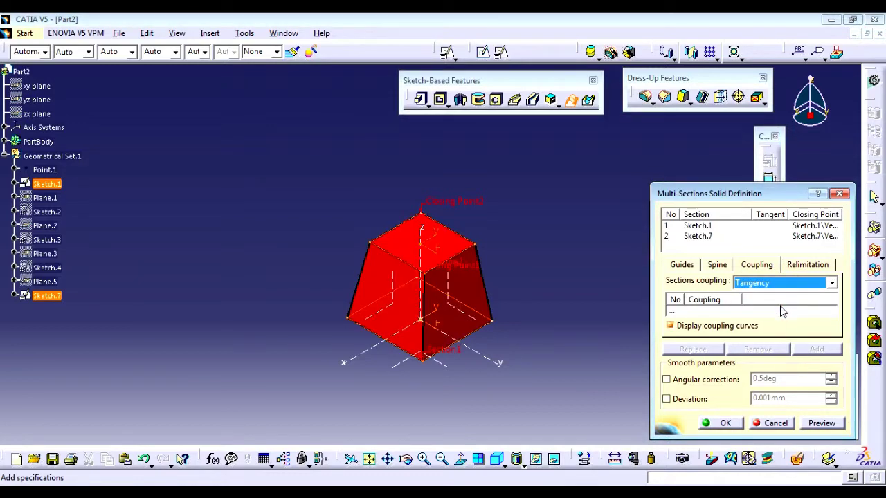
{"action": "left_click", "coordinate": [821, 423]}
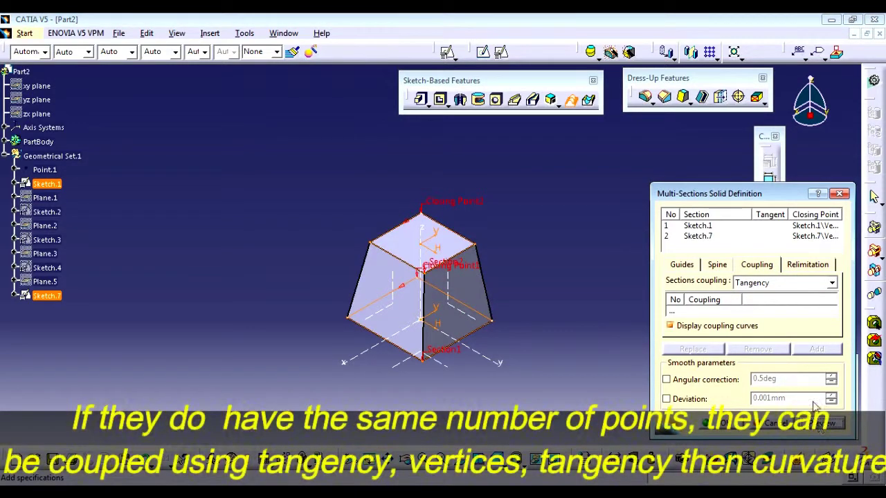
{"action": "left_click", "coordinate": [790, 283]}
{"action": "left_click", "coordinate": [785, 315]}
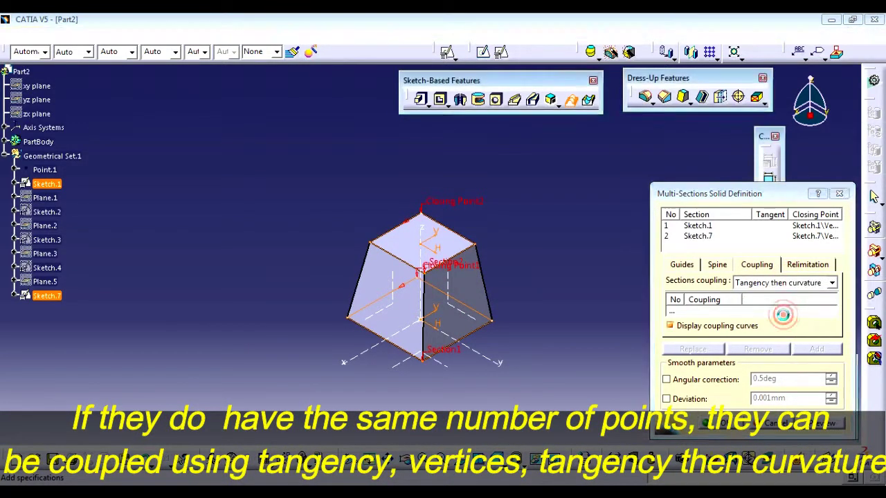
{"action": "left_click", "coordinate": [816, 425]}
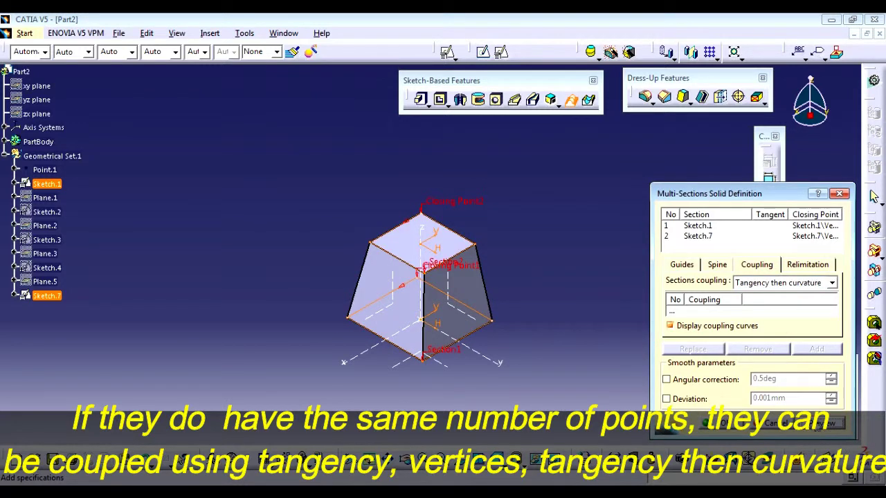
Set the sections coupling of the two-rectangle solid to Vertices and preview the result
{"action": "left_click", "coordinate": [789, 282]}
{"action": "left_click", "coordinate": [779, 325]}
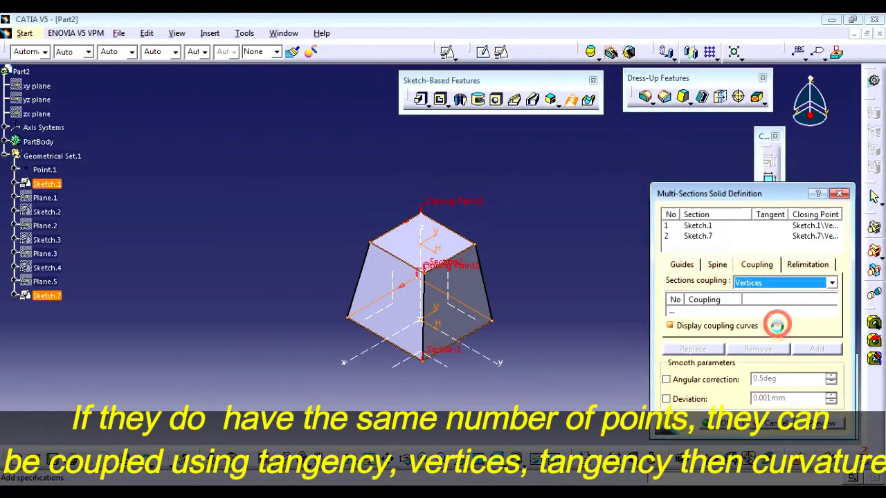
{"action": "left_click", "coordinate": [819, 425]}
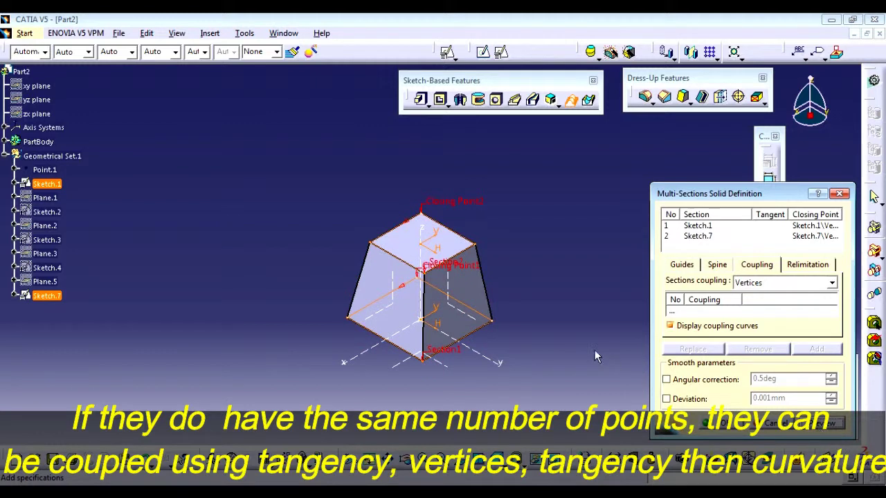